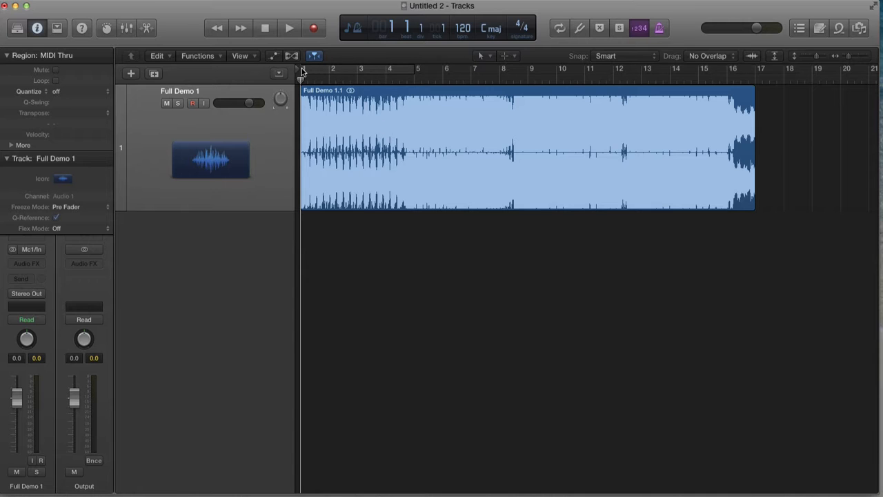
# - Set a cycle area spanning bars 1 to 17 over the whole region and start playback
pyautogui.moveTo(301, 71); pyautogui.dragTo(755, 72)
pyautogui.press('space')
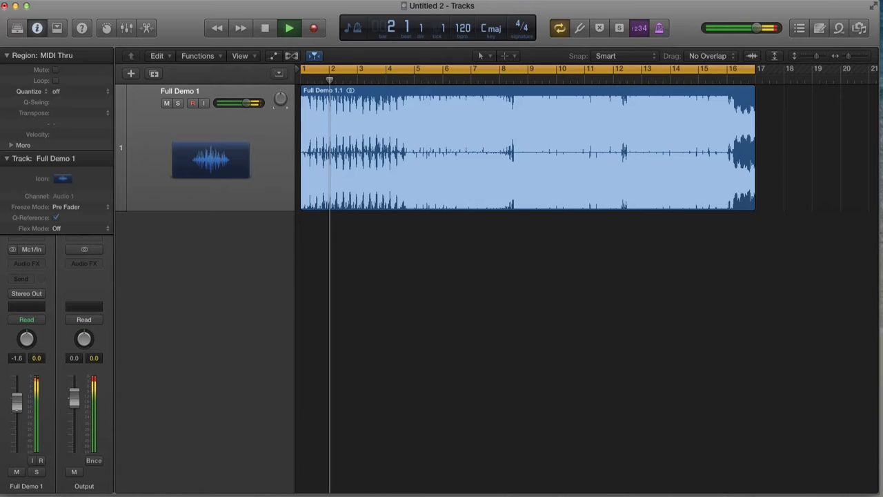
# - Lower the Full Demo 1 channel volume fader while listening, then turn off cycle and stop playback
pyautogui.moveTo(16, 407); pyautogui.dragTo(17, 447)
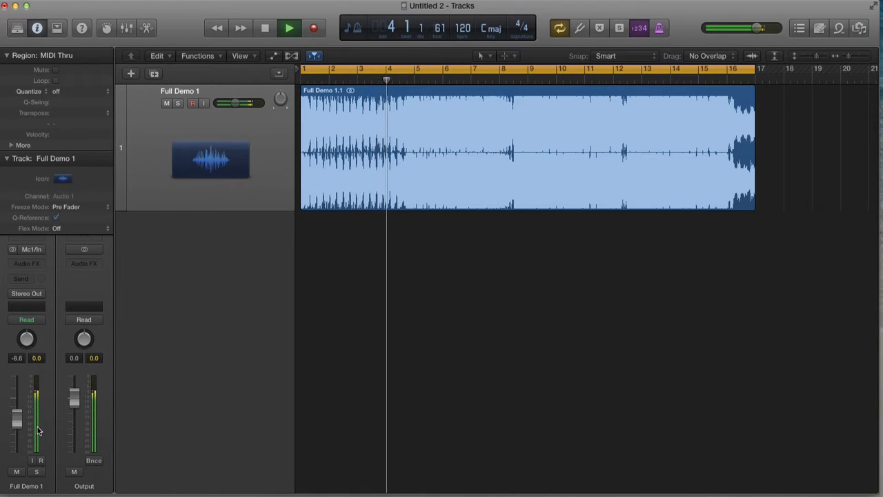
pyautogui.moveTo(16, 418); pyautogui.dragTo(17, 426)
pyautogui.press('c')
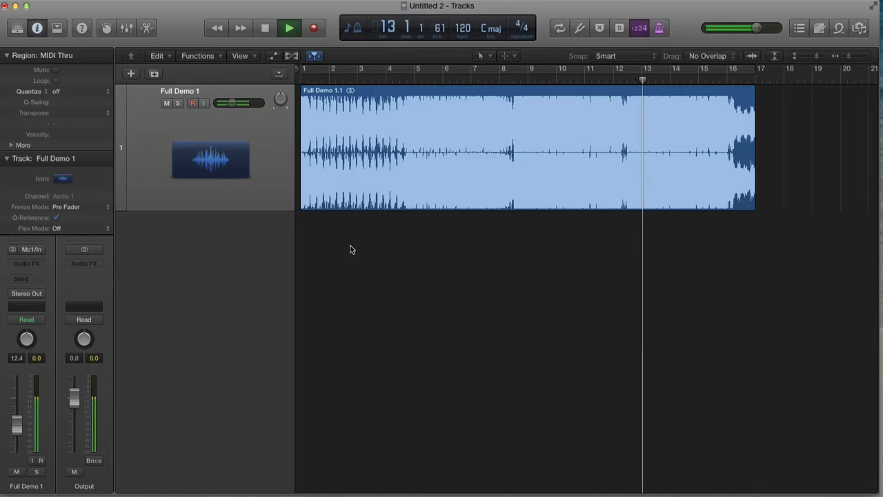
pyautogui.press('space')
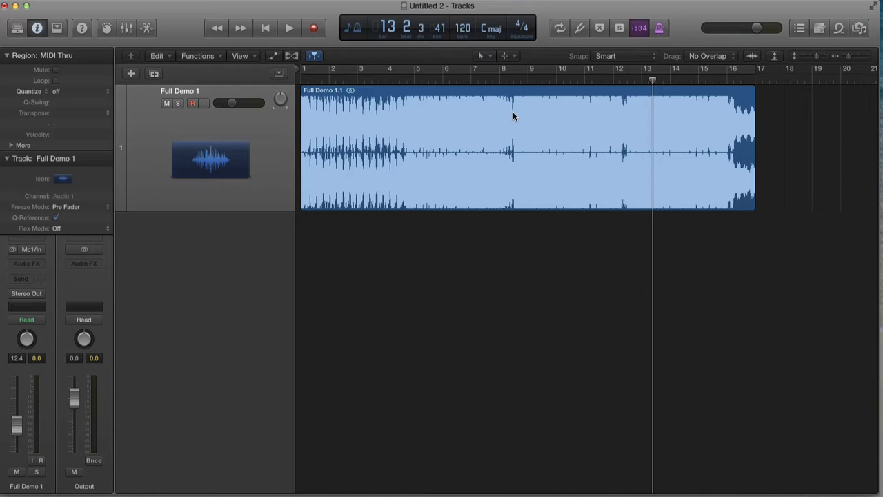
# - Select the audio region and collapse the Region and Track inspector sections
pyautogui.click(329, 172)
pyautogui.click(6, 55)
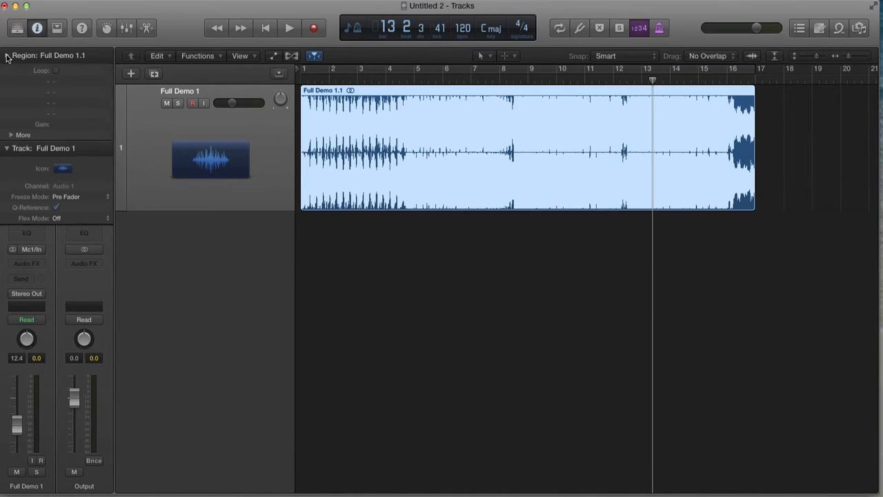
pyautogui.click(7, 72)
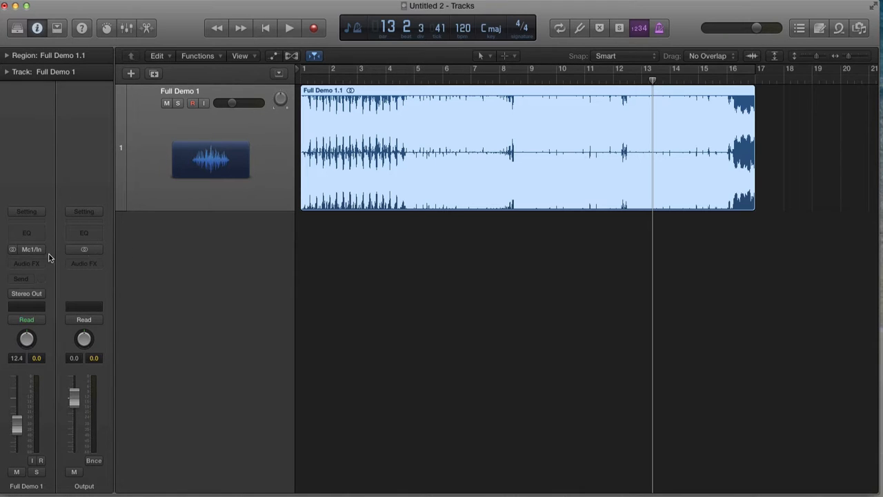
# - Insert an AutoFilter plug-in in the track's first Audio FX slot and move its window aside
pyautogui.click(32, 262)
pyautogui.moveTo(48, 322)
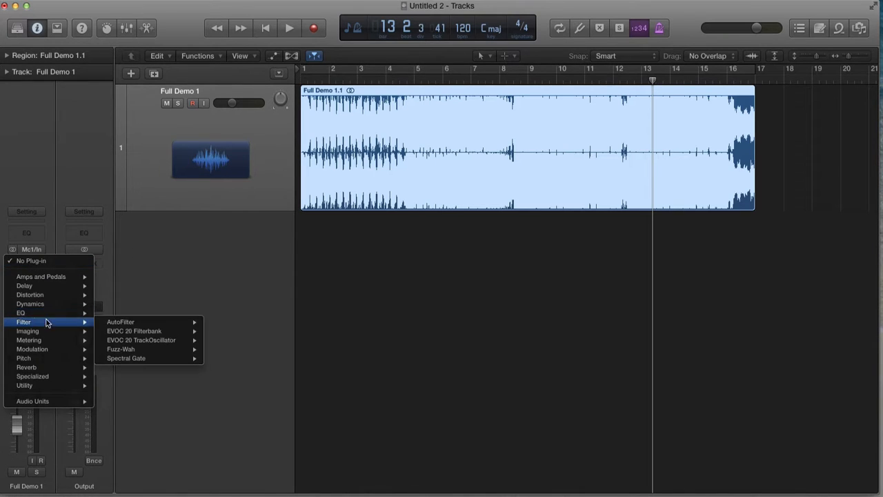
pyautogui.click(225, 322)
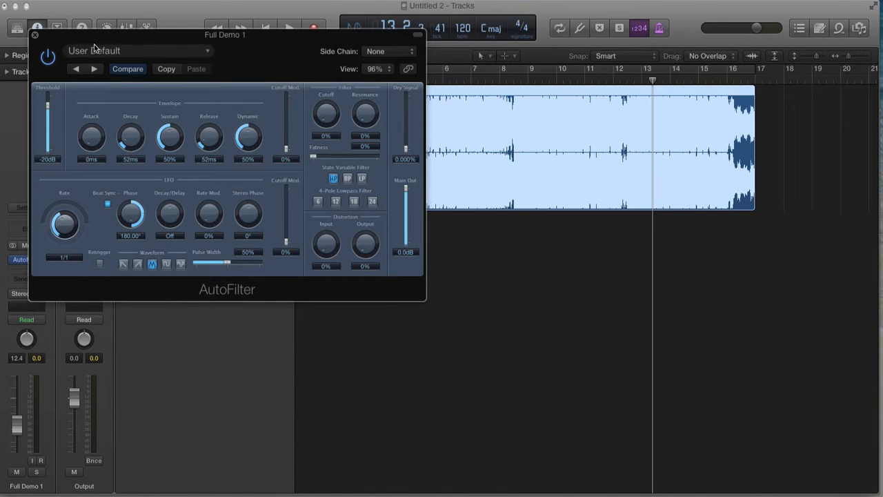
pyautogui.moveTo(93, 44); pyautogui.dragTo(369, 140)
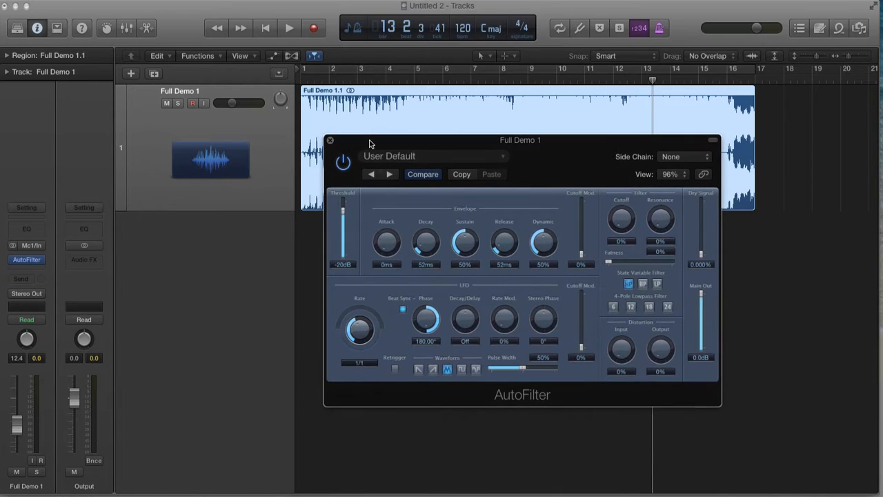
# - Add a stereo PlatinumVerb plug-in in the next Audio FX slot of the track
pyautogui.click(41, 260)
pyautogui.moveTo(52, 337)
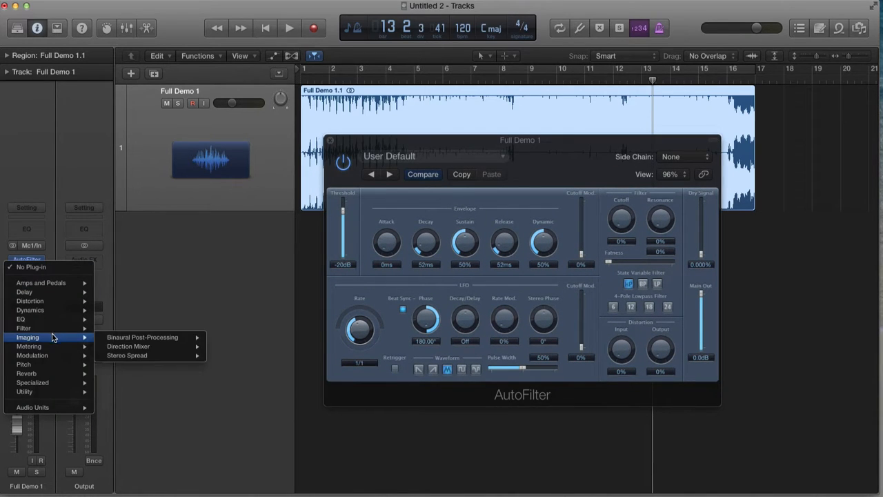
pyautogui.moveTo(54, 373)
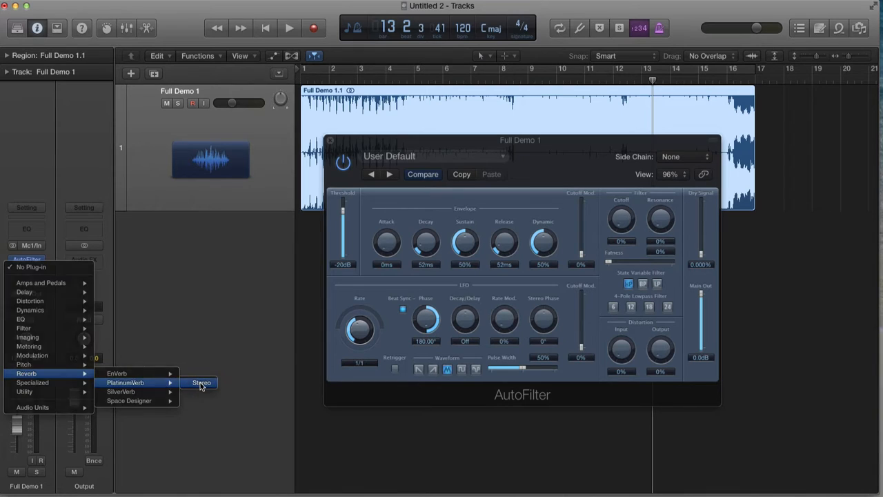
pyautogui.click(200, 382)
# - Rearrange the AutoFilter and PlatinumVerb windows so both sit below and beside the track area
pyautogui.moveTo(94, 37); pyautogui.dragTo(106, 27)
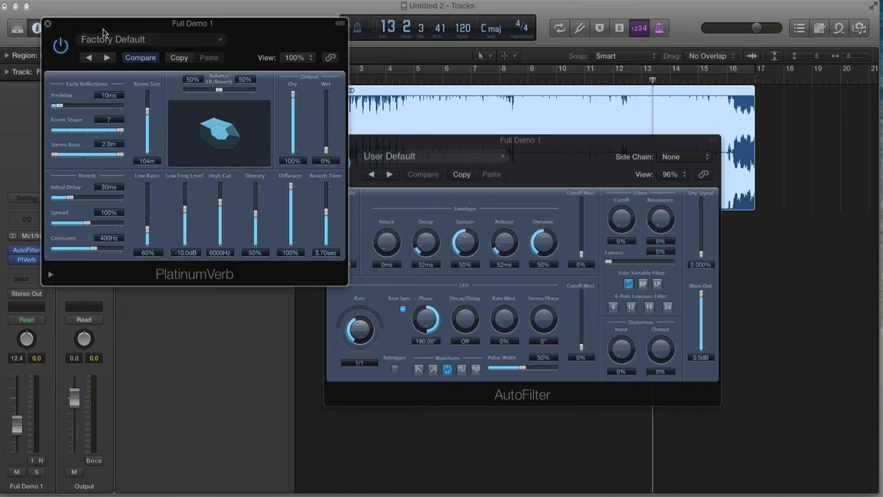
pyautogui.moveTo(103, 32); pyautogui.dragTo(580, 196)
pyautogui.moveTo(373, 148); pyautogui.dragTo(213, 300)
pyautogui.moveTo(528, 191); pyautogui.dragTo(569, 178)
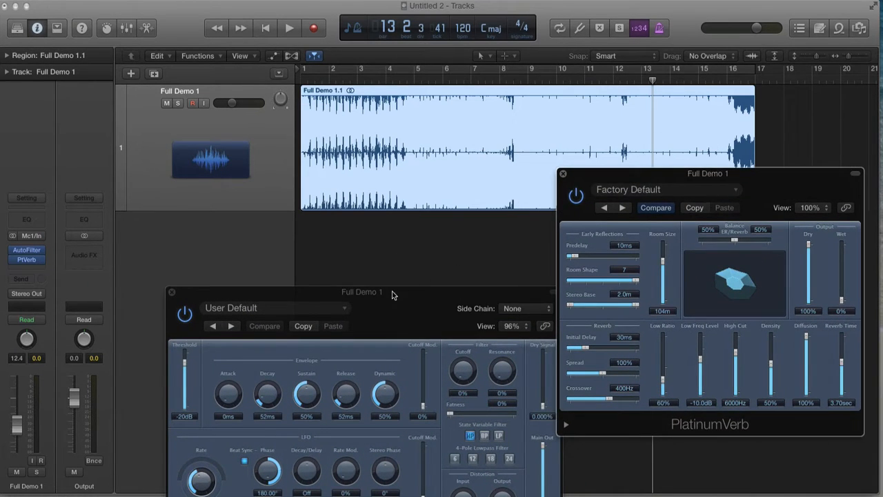
pyautogui.moveTo(392, 295); pyautogui.dragTo(332, 222)
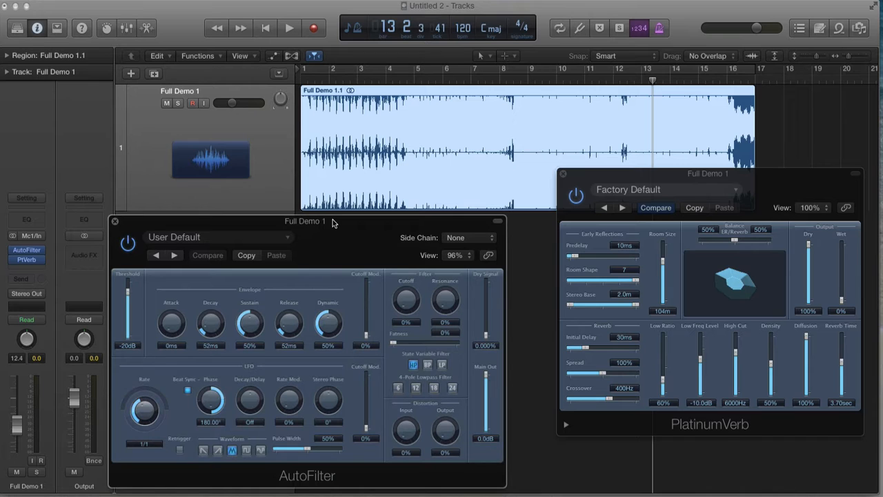
pyautogui.moveTo(338, 222); pyautogui.dragTo(349, 249)
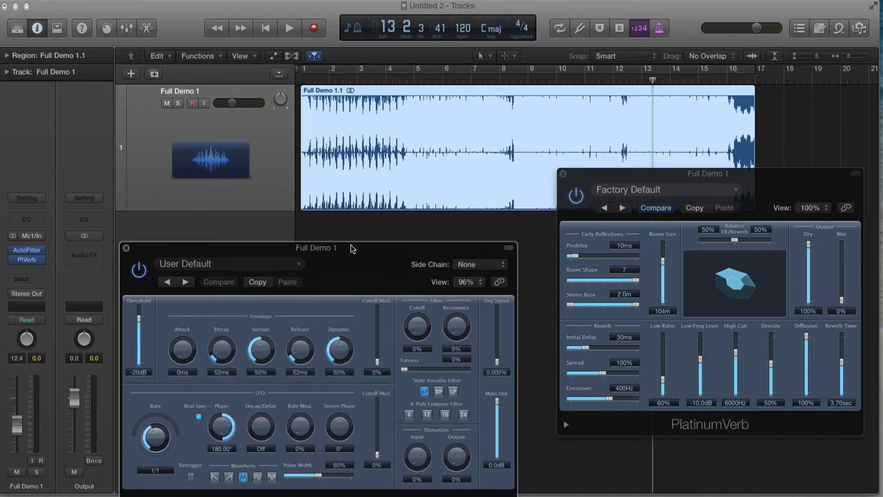
pyautogui.click(351, 231)
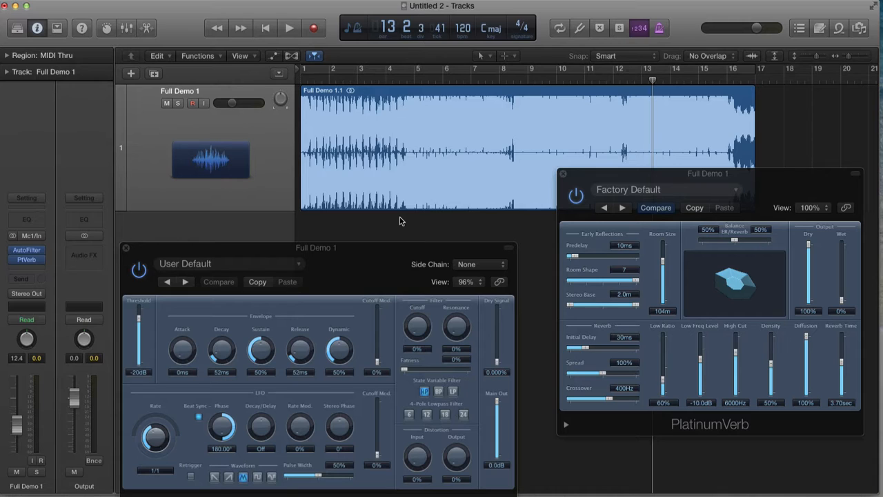
# - Show the track's automation and choose AutoFilter Cutoff as the automation parameter
pyautogui.click(262, 167)
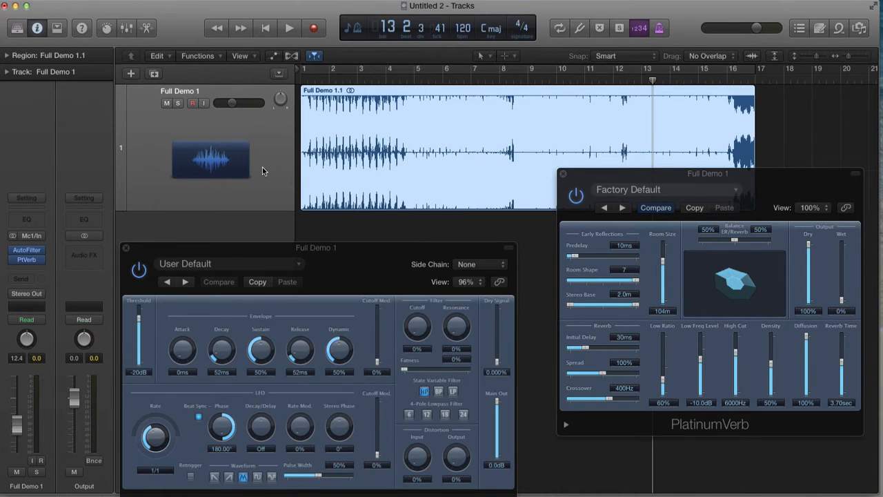
pyautogui.press('a')
pyautogui.click(234, 120)
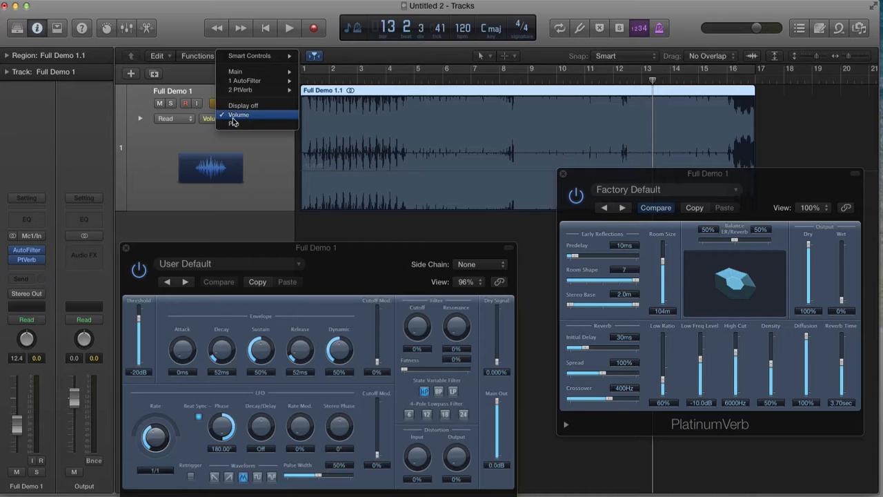
pyautogui.moveTo(246, 83)
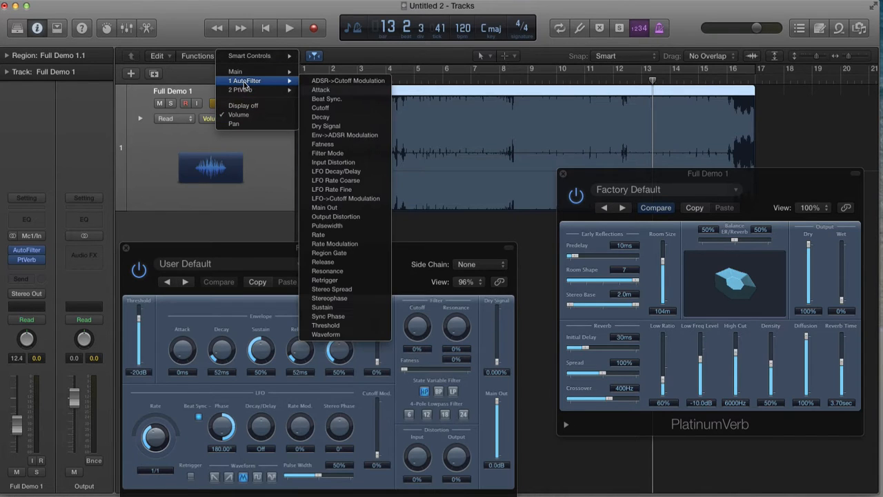
pyautogui.click(355, 112)
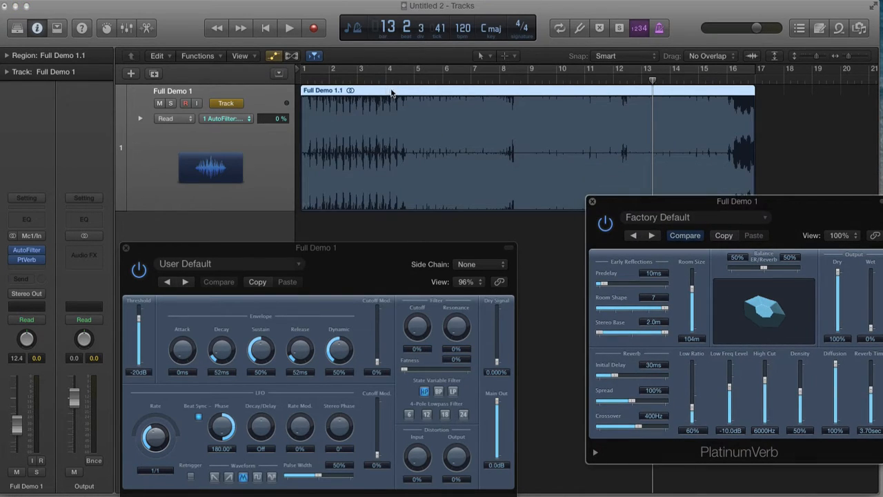
# - Play from around bar 4 and set the project tempo to 128 bpm
pyautogui.click(385, 81)
pyautogui.press('space')
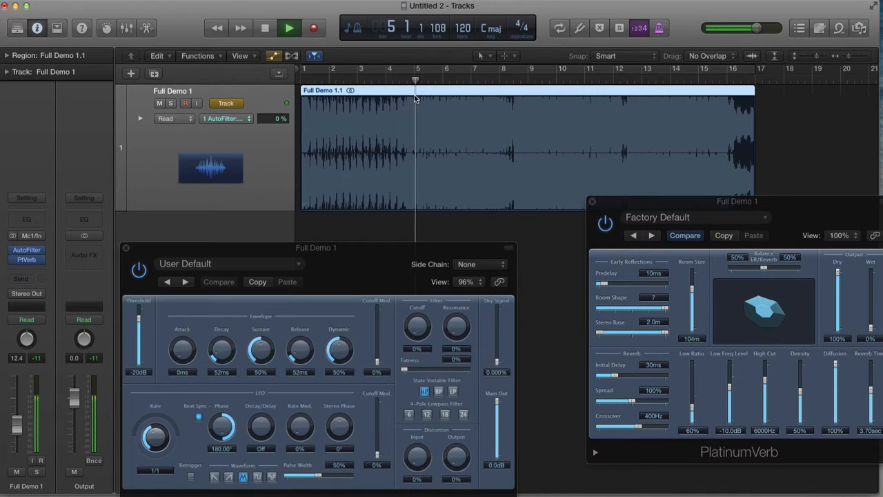
pyautogui.press('space')
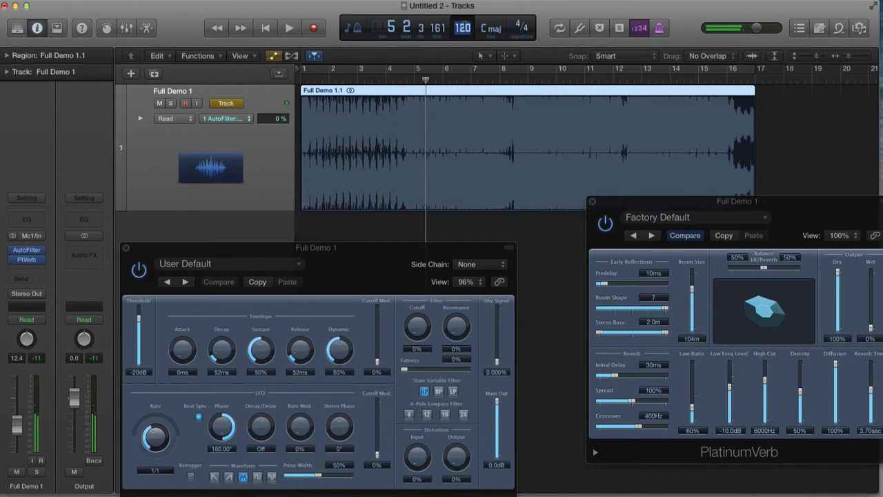
pyautogui.press('Return')
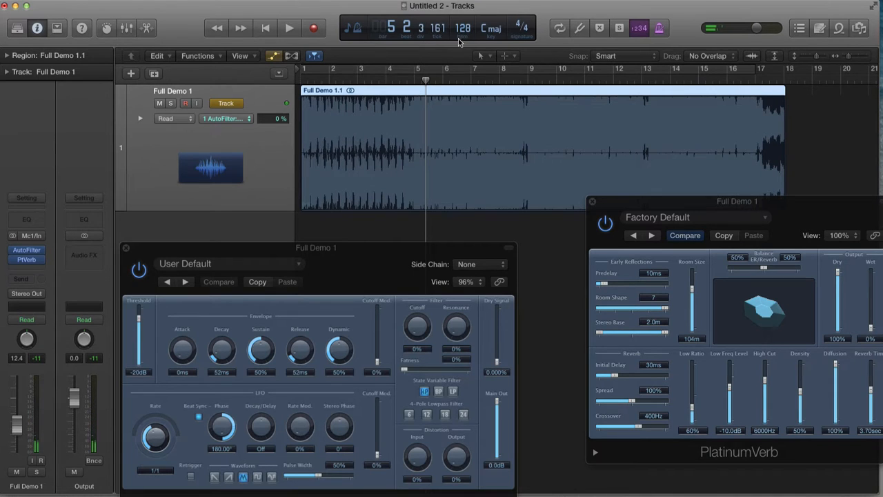
# - Select bars 5 to 9 in the Cutoff automation lane to add automation points at both edges
pyautogui.click(398, 82)
pyautogui.press('space')
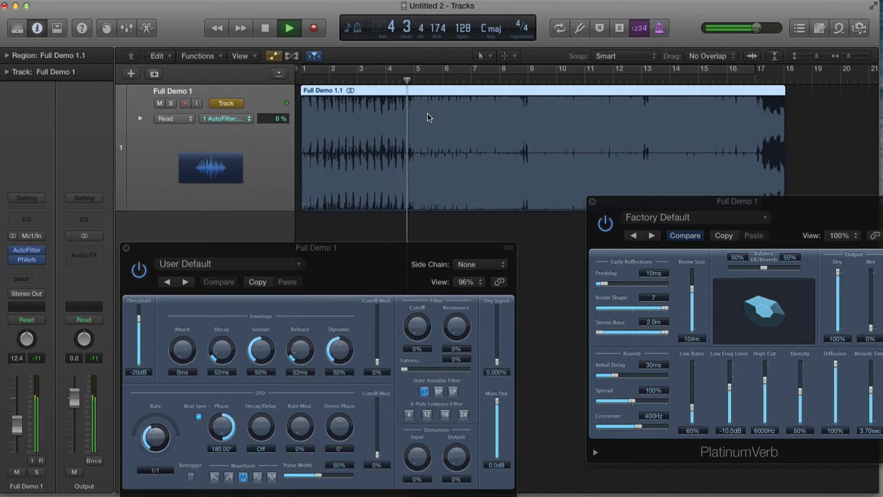
pyautogui.press('space')
pyautogui.moveTo(411, 139); pyautogui.dragTo(528, 143)
pyautogui.press('a')
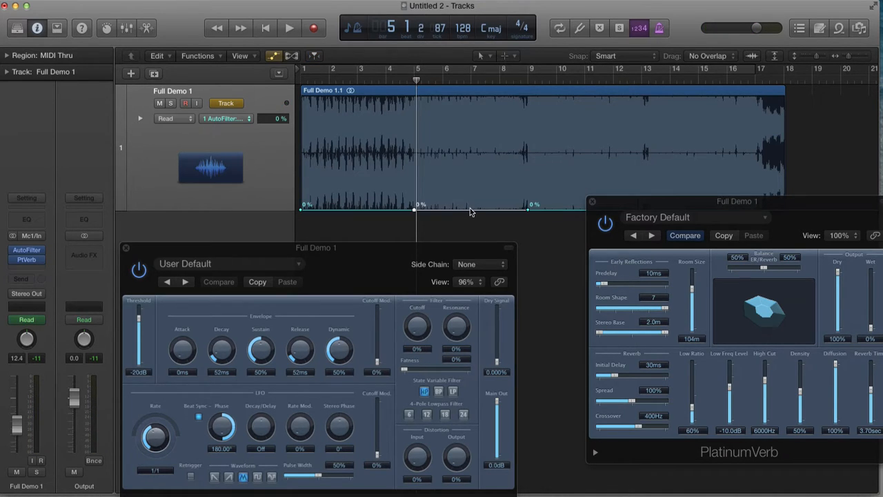
# - Shape the Cutoff automation into a curved ramp from 0% at bar 5 up to about 32% at bar 9
pyautogui.moveTo(469, 209); pyautogui.dragTo(421, 180)
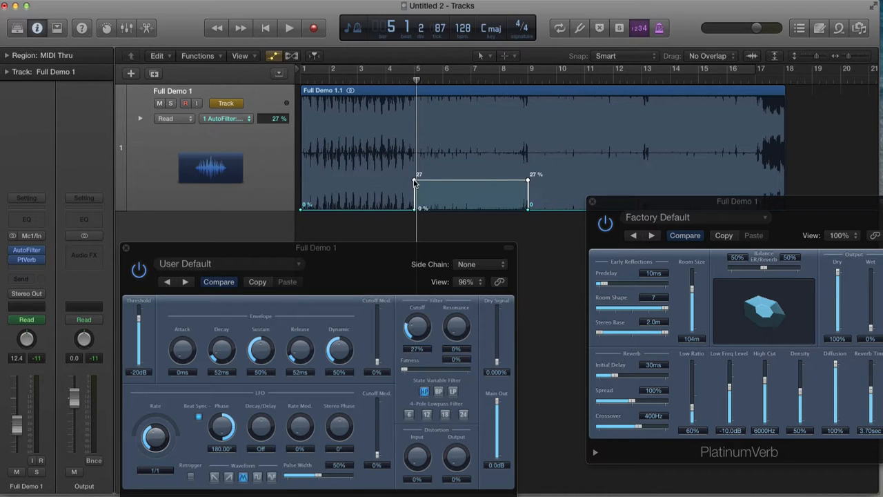
pyautogui.click(414, 182)
pyautogui.moveTo(527, 182); pyautogui.dragTo(528, 173)
pyautogui.moveTo(479, 193); pyautogui.dragTo(480, 195)
# - Raise the bar 9 Cutoff automation point to about 55% while auditioning playback
pyautogui.doubleClick(400, 79)
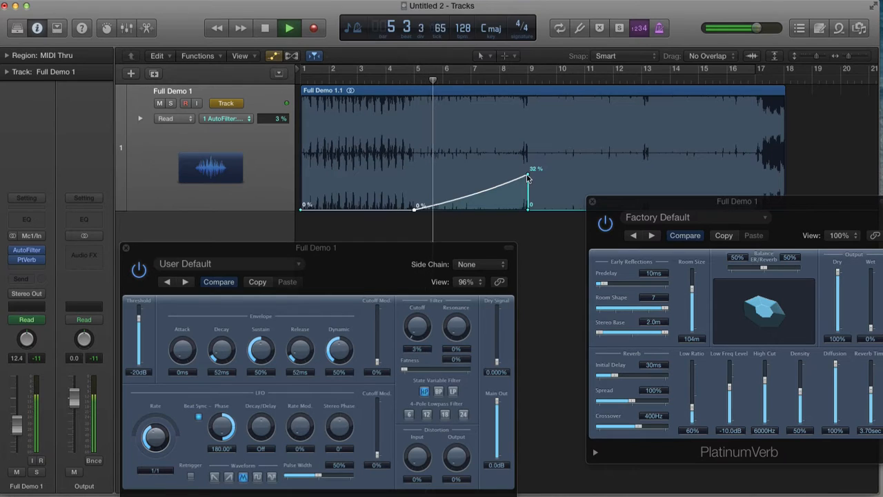
pyautogui.moveTo(527, 178); pyautogui.dragTo(528, 167)
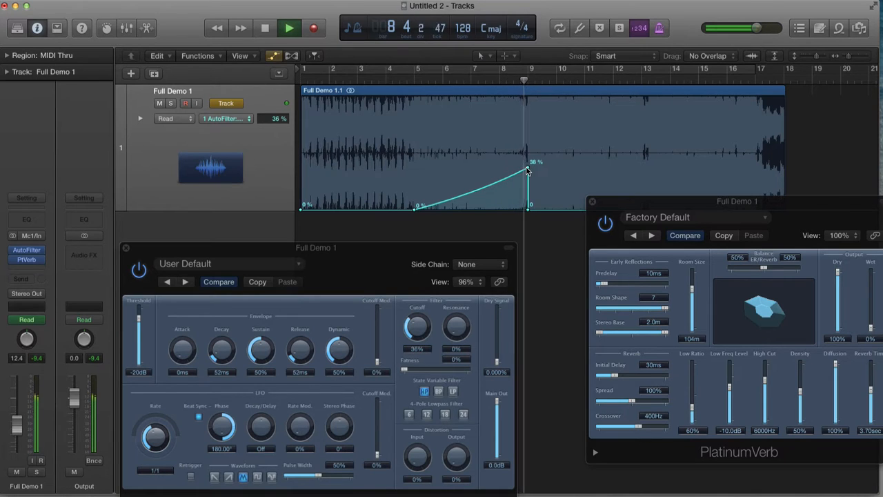
pyautogui.press('space')
pyautogui.moveTo(528, 170); pyautogui.dragTo(527, 151)
pyautogui.press('space')
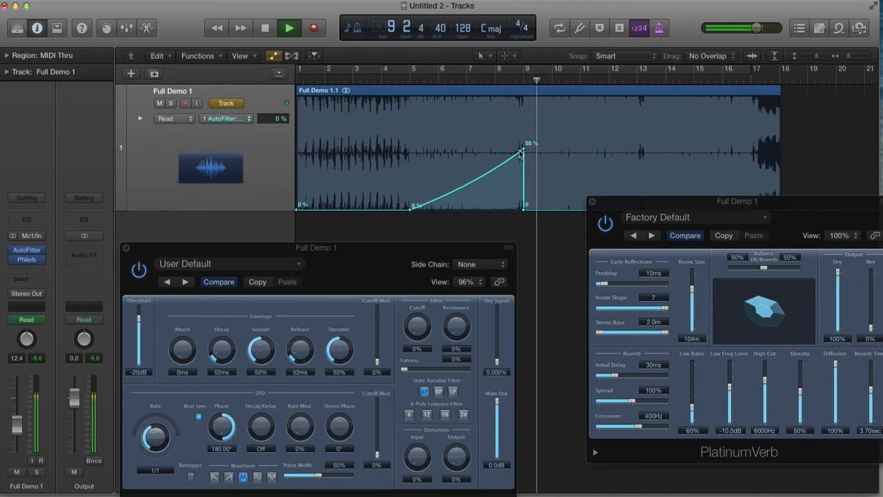
# - Replay the build from bar 4 and adjust the bar 9 Cutoff point to about 57%
pyautogui.press('space')
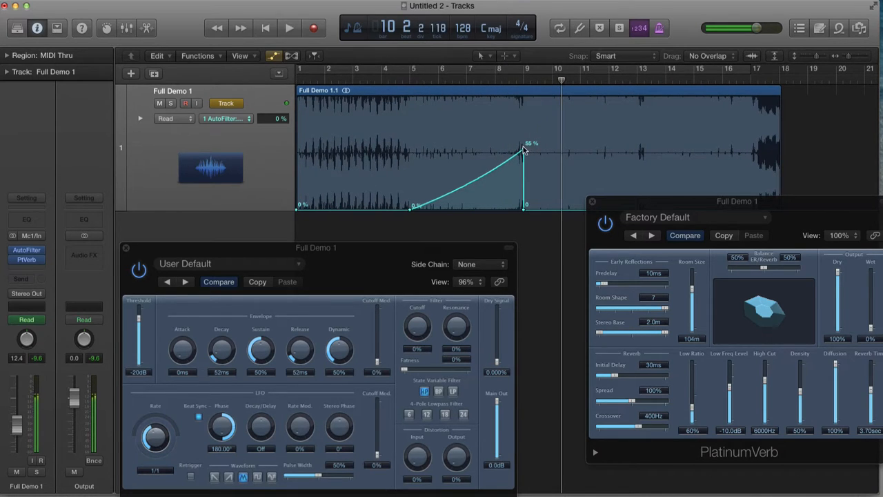
pyautogui.click(525, 143)
pyautogui.click(388, 78)
pyautogui.press('space')
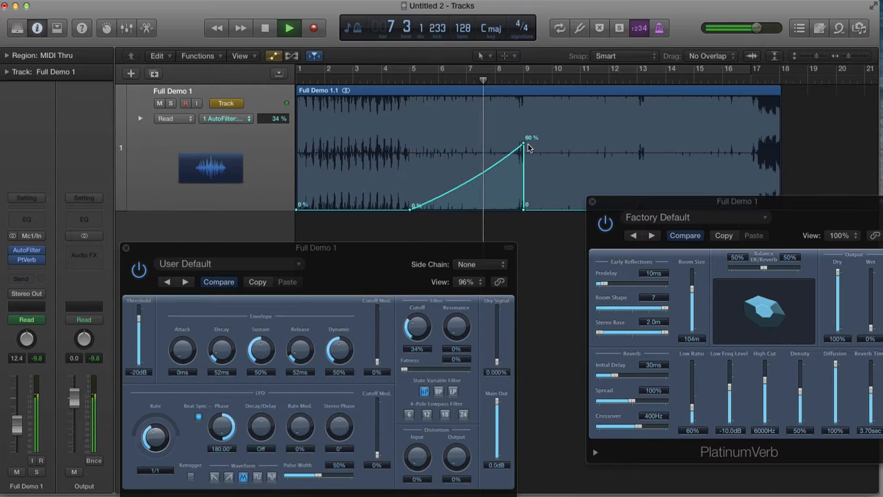
pyautogui.moveTo(523, 145); pyautogui.dragTo(522, 140)
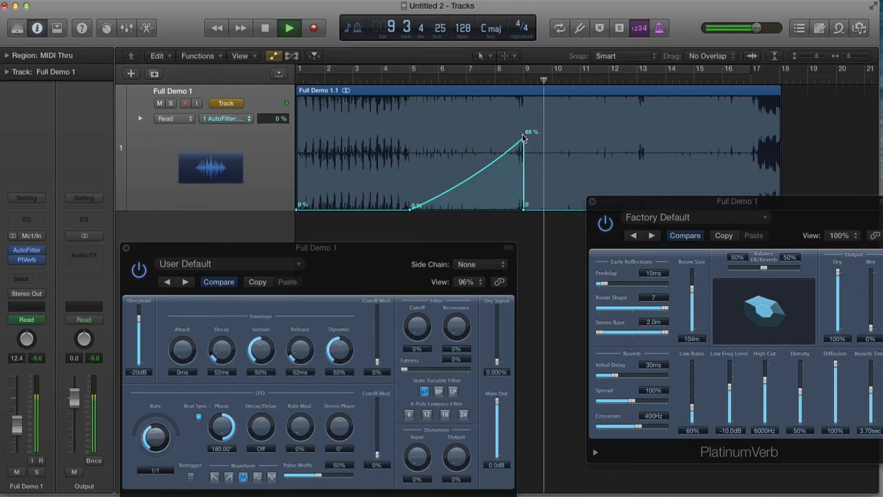
pyautogui.moveTo(523, 139); pyautogui.dragTo(523, 147)
pyautogui.press('space')
# - Show the PtVerb Mix automation parameter in the track's automation lane
pyautogui.moveTo(629, 202); pyautogui.dragTo(562, 153)
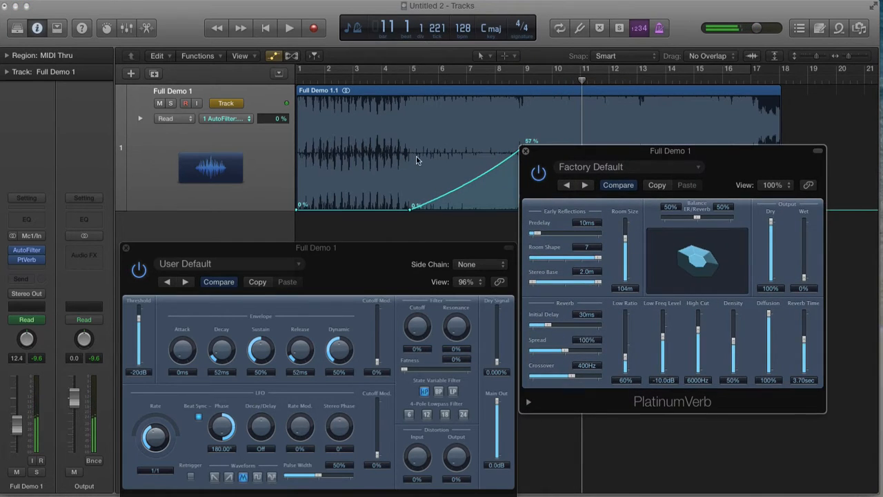
pyautogui.click(222, 118)
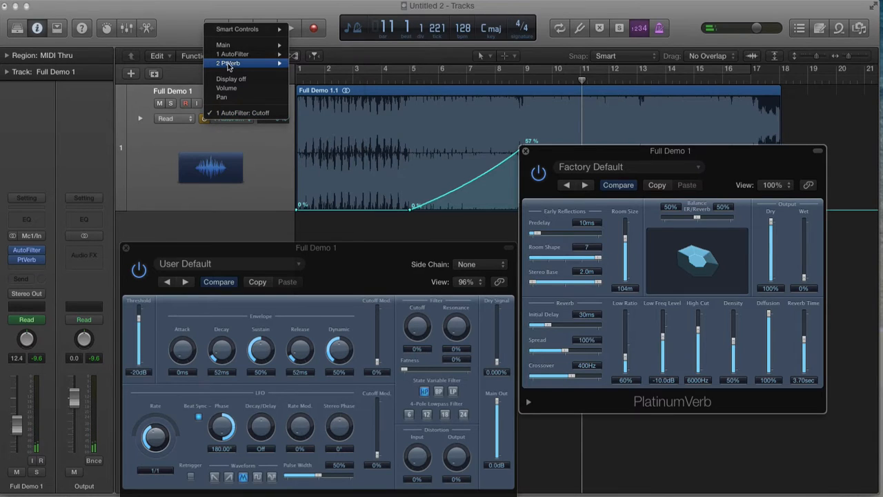
pyautogui.moveTo(230, 63)
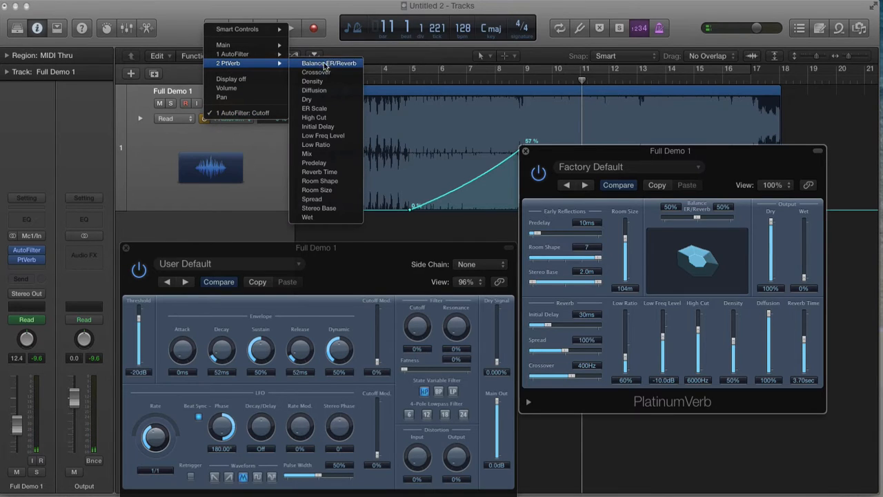
pyautogui.click(322, 153)
pyautogui.moveTo(559, 150); pyautogui.dragTo(633, 183)
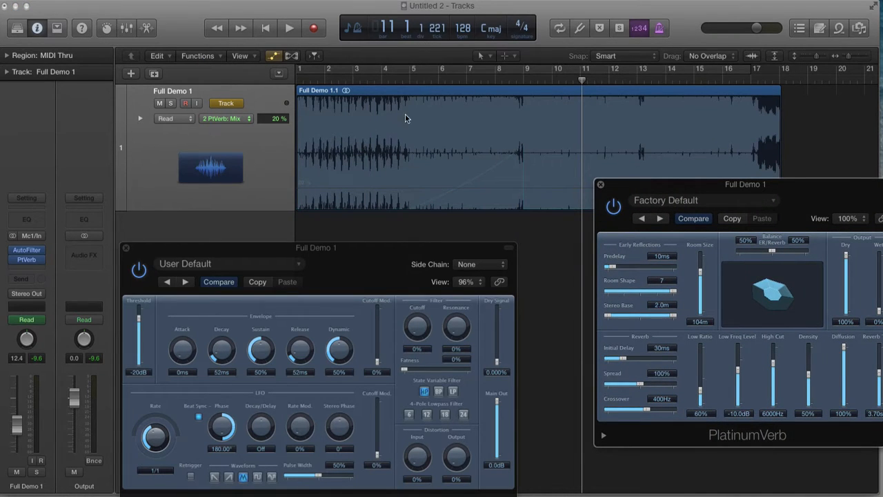
# - Select bars 5 to 9 in the Mix lane and shape a ramp from 0% at bar 5 up to about 48% at bar 9
pyautogui.moveTo(408, 123); pyautogui.dragTo(522, 137)
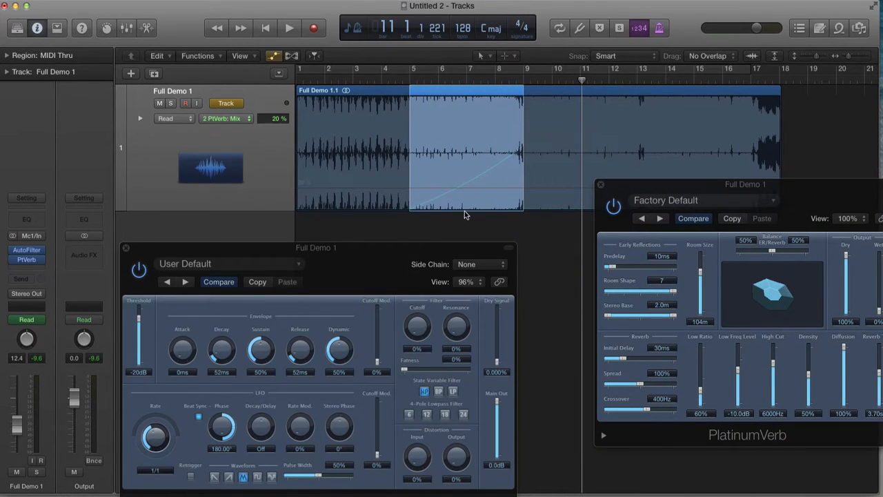
pyautogui.moveTo(464, 201); pyautogui.dragTo(452, 157)
pyautogui.moveTo(365, 189); pyautogui.dragTo(364, 246)
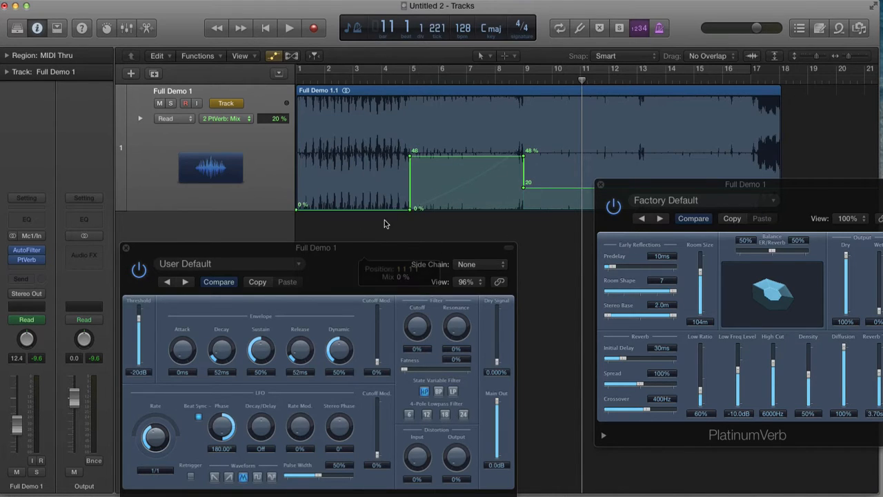
pyautogui.click(410, 157)
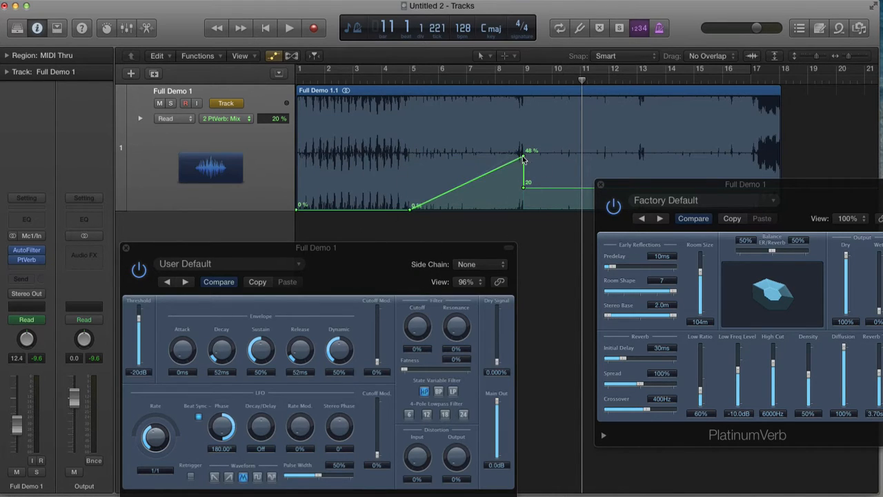
# - Raise the bar 9 Mix point to about 55% and drop the level right after bar 9 to 0%
pyautogui.moveTo(523, 160); pyautogui.dragTo(526, 148)
pyautogui.moveTo(543, 187); pyautogui.dragTo(548, 246)
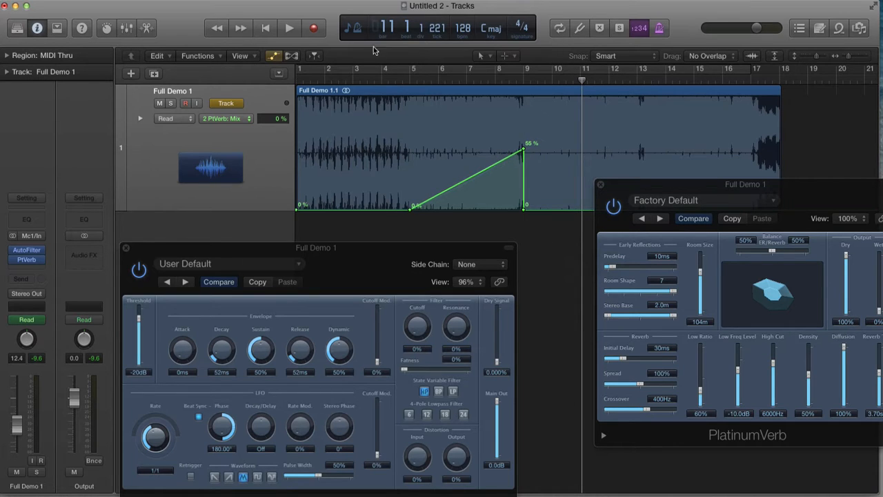
# - Play from bar 4 and raise the bar 9 Mix automation point to about 60%
pyautogui.click(398, 77)
pyautogui.press('space')
pyautogui.moveTo(692, 187); pyautogui.dragTo(639, 171)
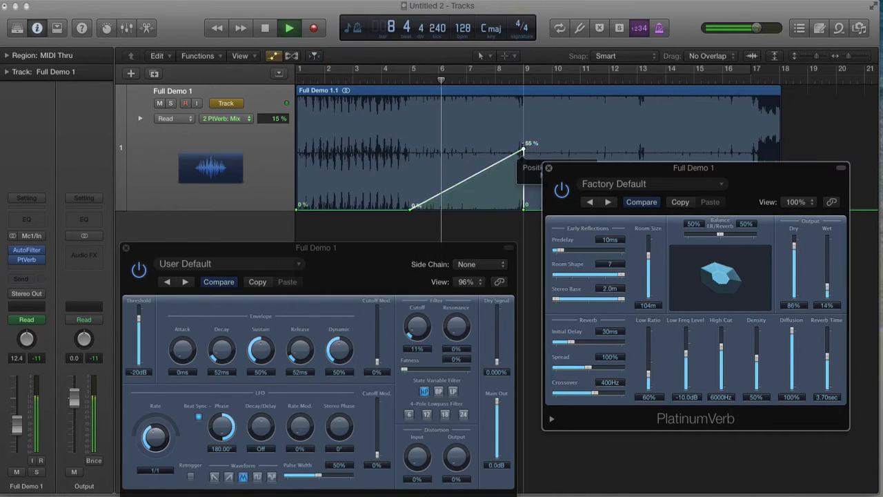
pyautogui.moveTo(523, 151); pyautogui.dragTo(523, 143)
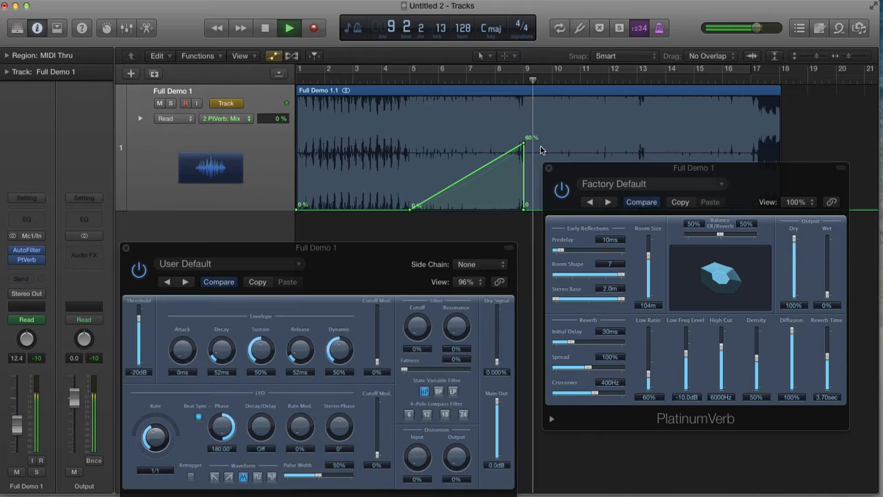
# - Bend the Mix automation ramp between bars 5 and 9 into a curve
pyautogui.moveTo(570, 169); pyautogui.dragTo(628, 158)
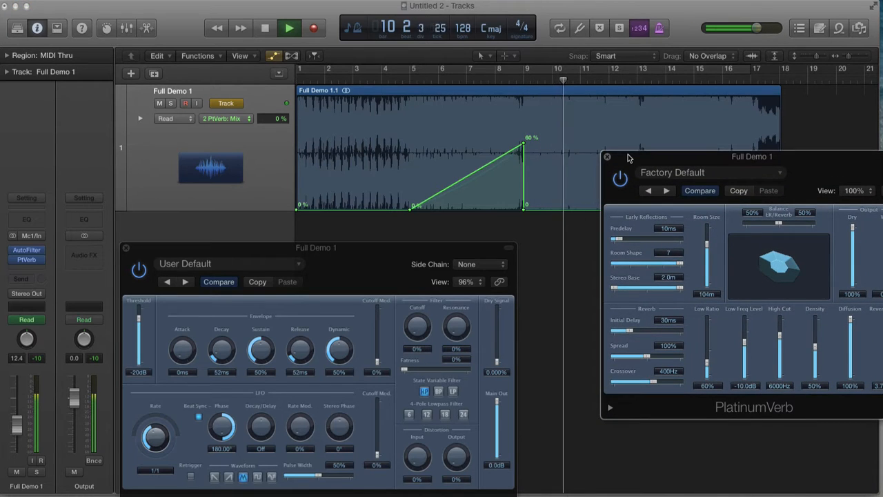
pyautogui.press('space')
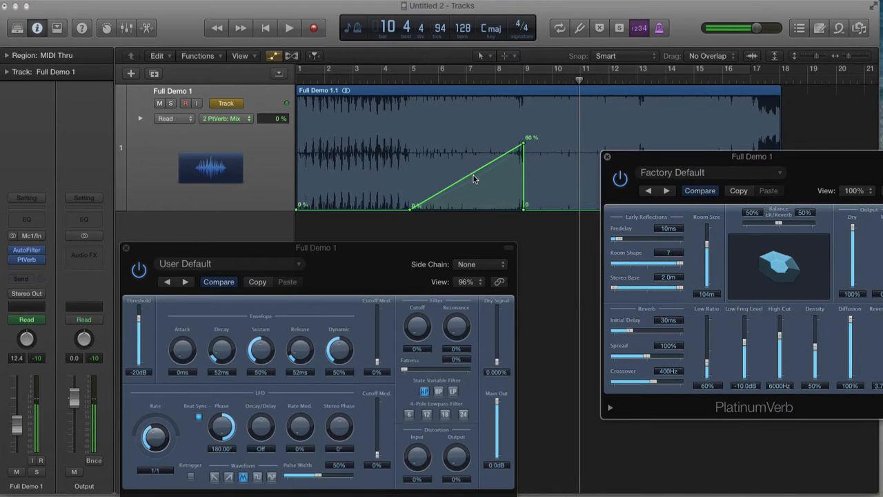
pyautogui.moveTo(473, 174); pyautogui.dragTo(473, 184)
# - Play from bar 5, switch to the AutoFilter Cutoff lane and lower its bar 9 point to about 47%
pyautogui.click(410, 79)
pyautogui.press('space')
pyautogui.press('space')
pyautogui.click(258, 118)
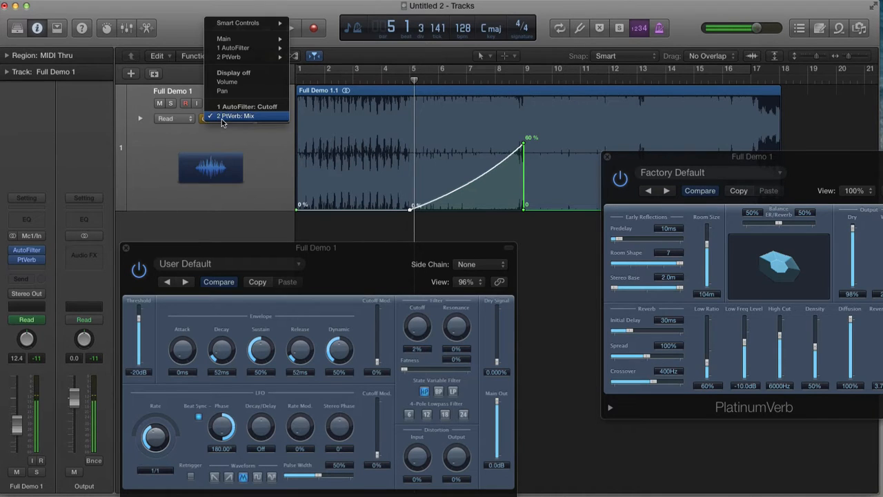
pyautogui.click(242, 104)
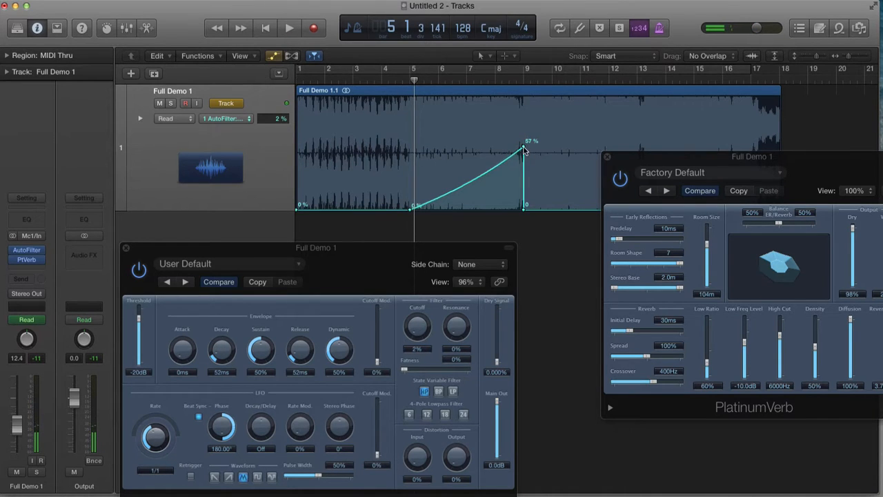
pyautogui.moveTo(523, 146); pyautogui.dragTo(524, 158)
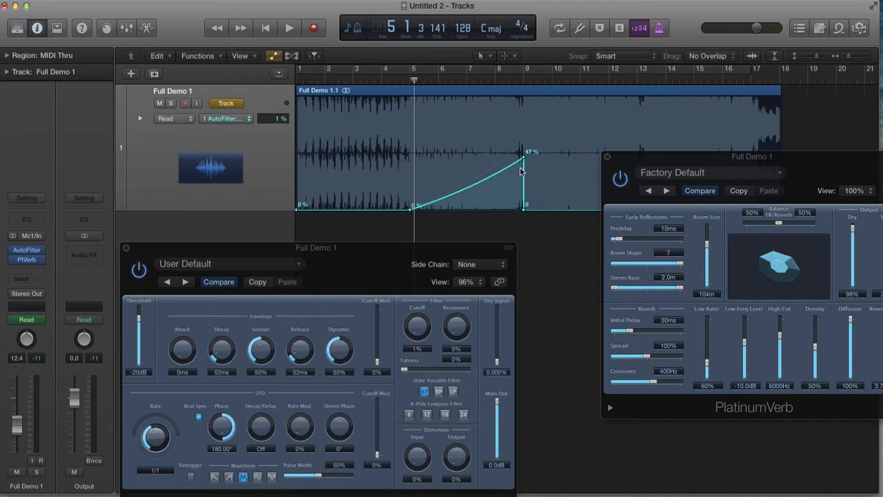
# - Set AutoFilter Resonance to 12% and Fatness to 100% during playback, then close both plug-in windows
pyautogui.moveTo(456, 329); pyautogui.dragTo(457, 332)
pyautogui.press('space')
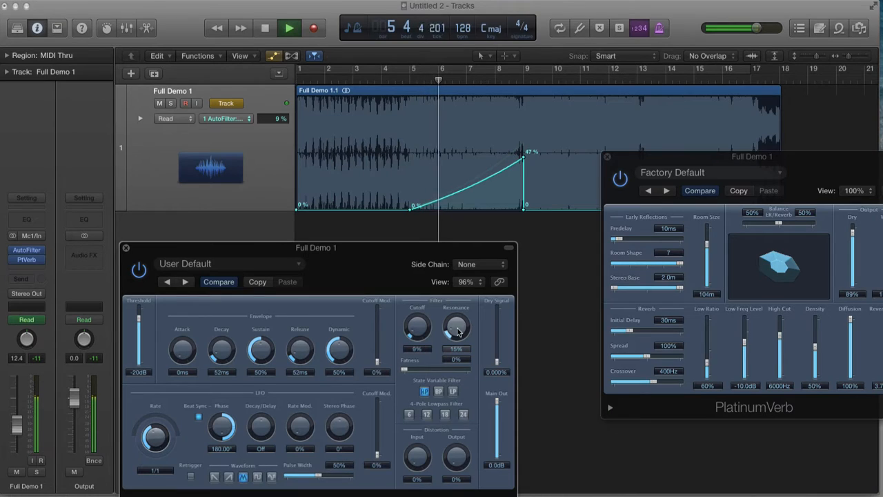
pyautogui.moveTo(456, 332)
pyautogui.mouseDown()
pyautogui.moveTo(456, 313)
pyautogui.moveTo(457, 332)
pyautogui.mouseUp()
pyautogui.moveTo(405, 368); pyautogui.dragTo(469, 370)
pyautogui.moveTo(455, 330); pyautogui.dragTo(455, 336)
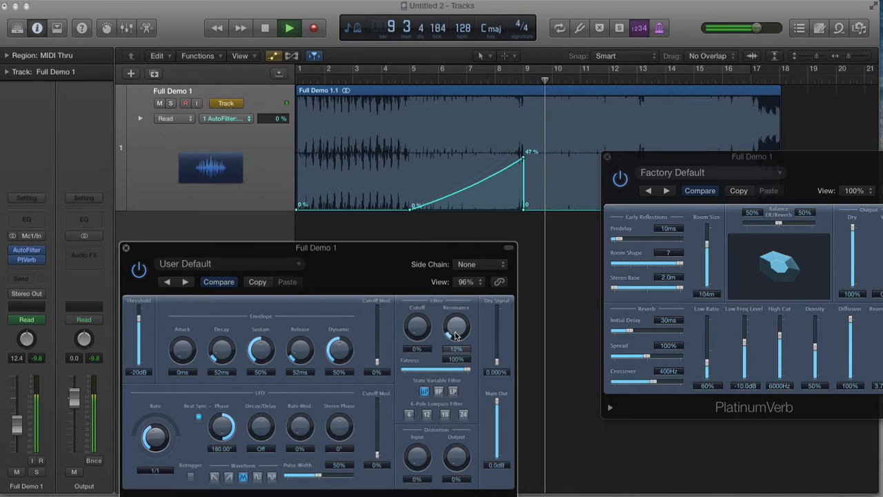
pyautogui.click(125, 247)
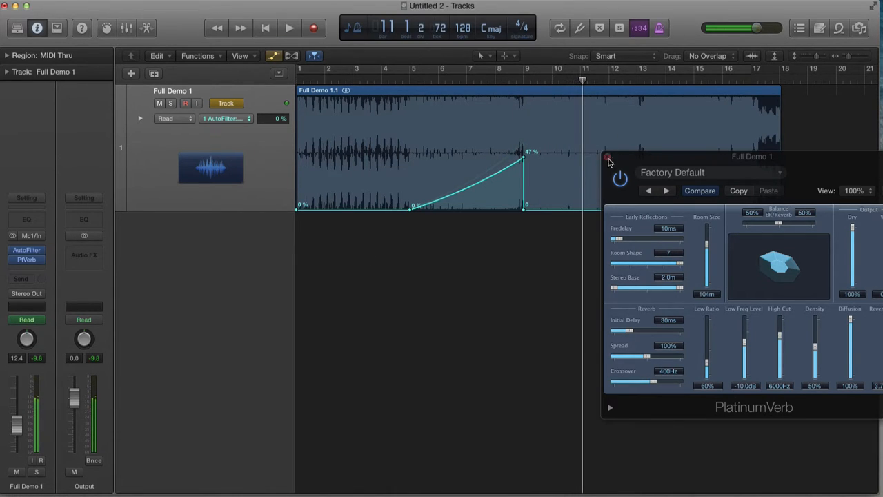
pyautogui.click(608, 157)
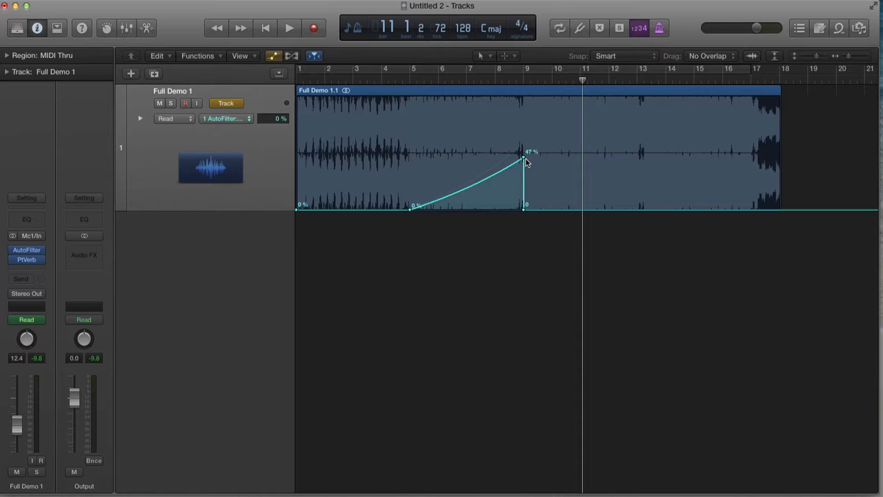
# - Delete the Cutoff automation point that drops to 0 just after bar 9
pyautogui.moveTo(515, 140); pyautogui.dragTo(554, 230)
pyautogui.hscroll(-2, 465, 270)
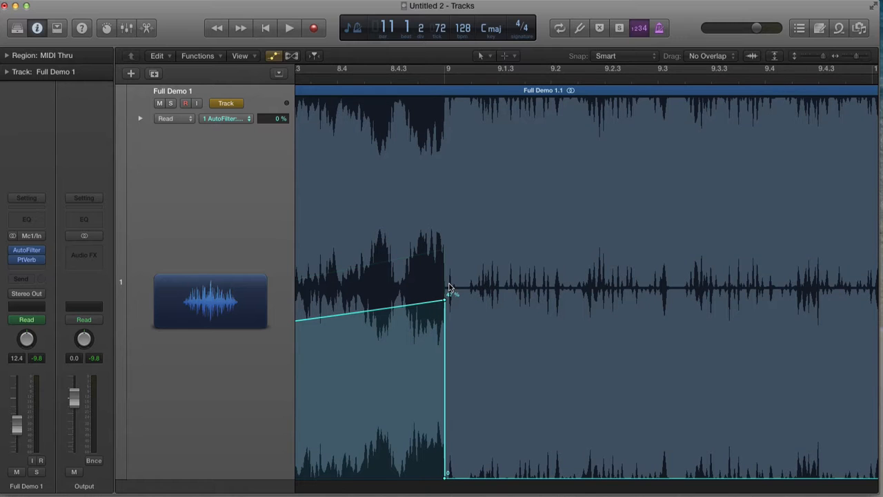
pyautogui.hscroll(-5, 449, 286)
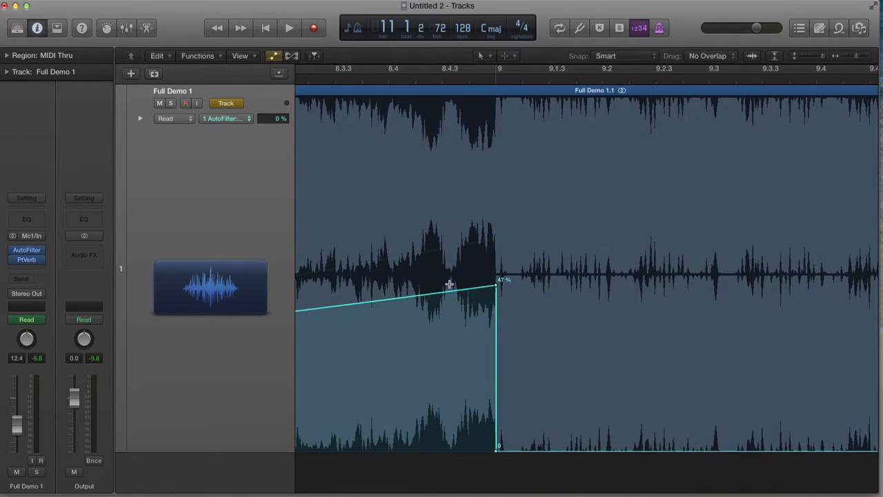
pyautogui.press('super+Up')
pyautogui.press('super+Up')
pyautogui.press('super+Up')
pyautogui.press('super+Up')
pyautogui.press('super+Up')
pyautogui.press('super+Up')
pyautogui.press('super+Up')
pyautogui.press('super+Up')
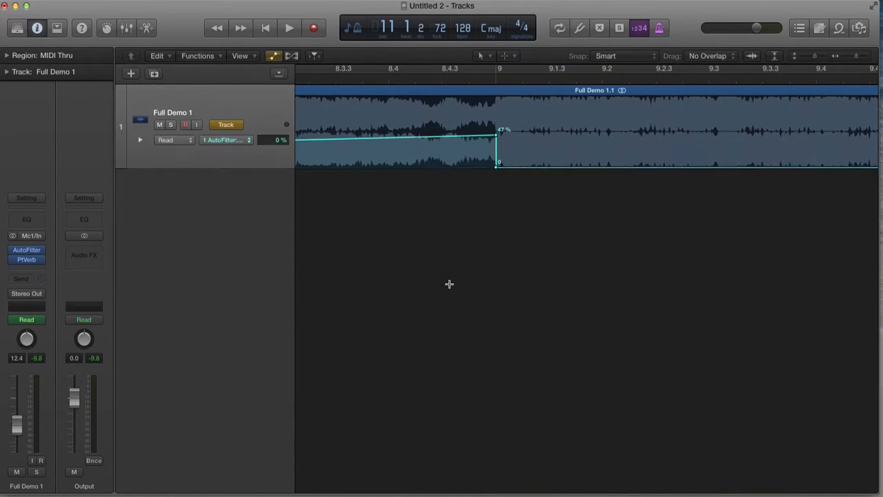
pyautogui.press('super+Up')
pyautogui.press('super+Up')
pyautogui.press('super+Left')
pyautogui.press('super+Left')
pyautogui.press('super+Left')
pyautogui.press('super+Left')
pyautogui.press('super+Left')
pyautogui.press('super+Left')
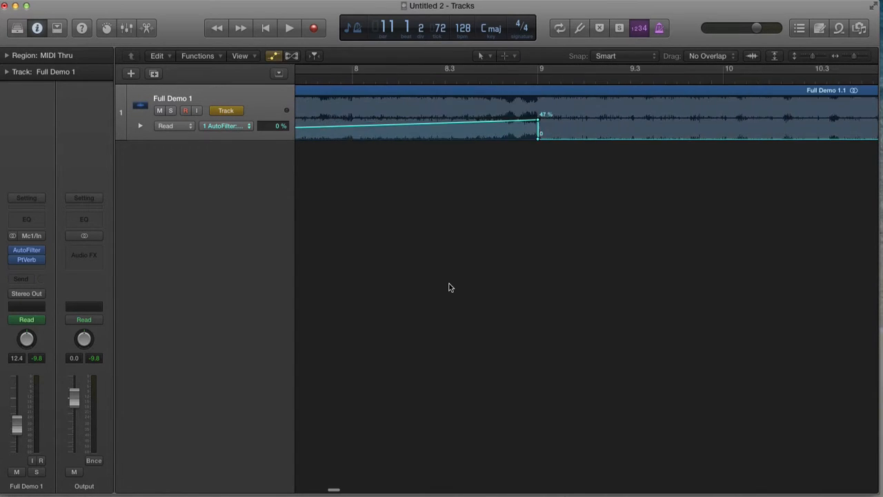
pyautogui.press('super+Left')
pyautogui.press('super+Left')
pyautogui.press('super+Left')
pyautogui.press('super+Left')
pyautogui.press('super+Left')
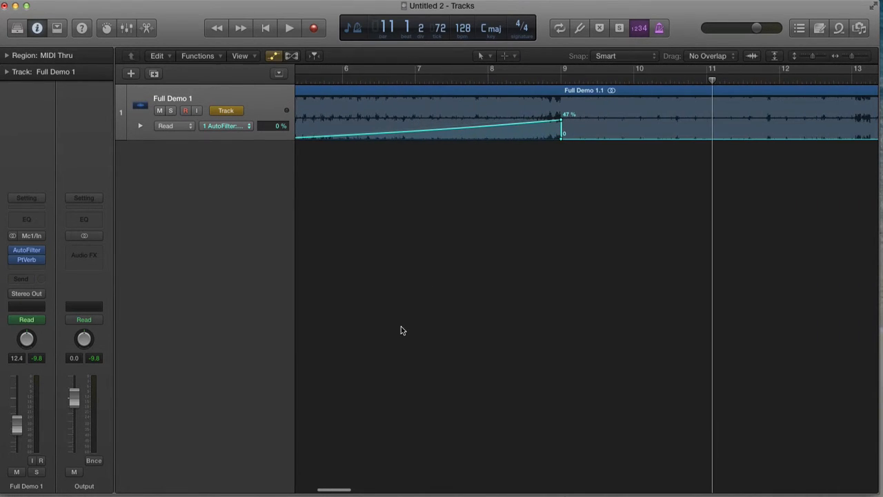
pyautogui.hscroll(5, 457, 271)
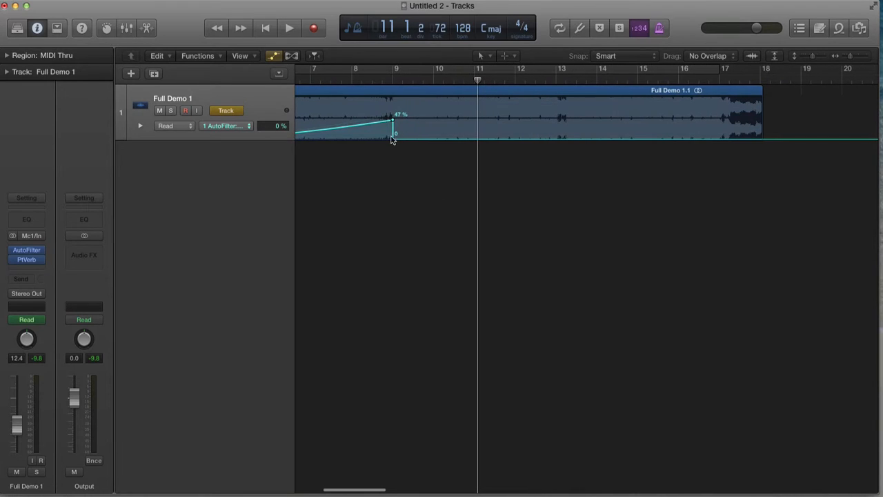
pyautogui.click(394, 138)
# - Switch to the PtVerb Mix lane and delete its point that drops to 0 just after bar 9
pyautogui.click(245, 97)
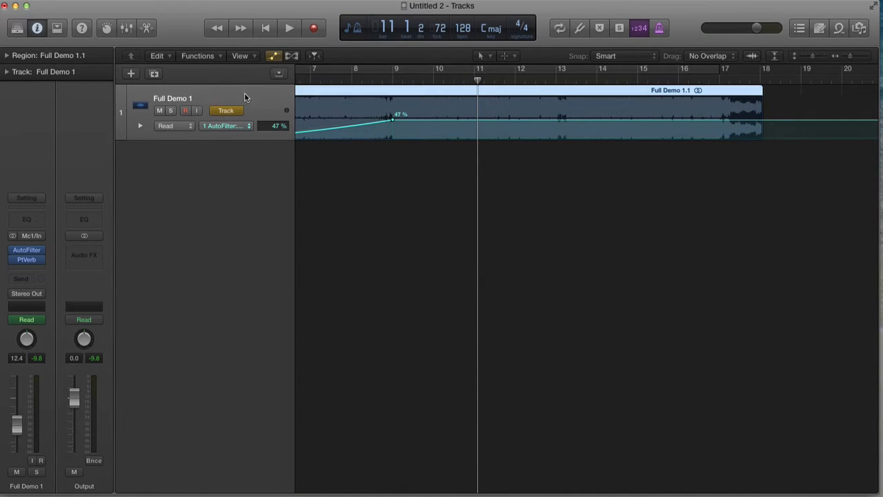
pyautogui.click(229, 126)
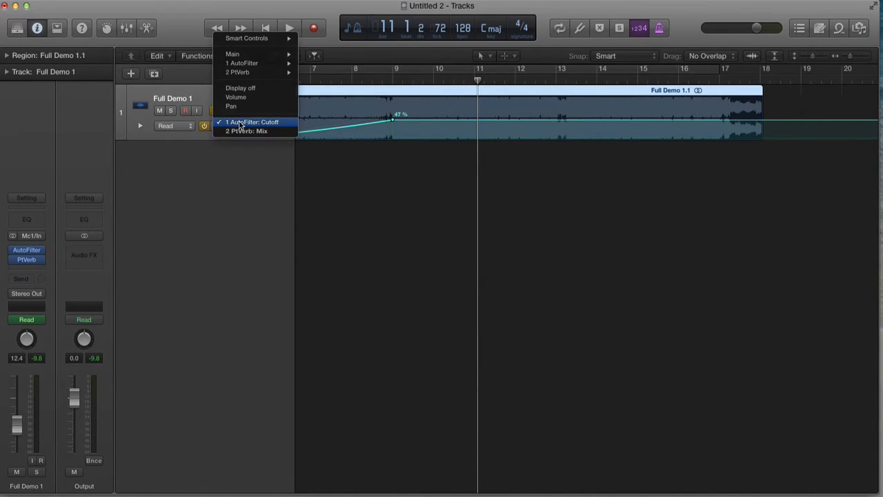
pyautogui.click(246, 131)
pyautogui.click(393, 139)
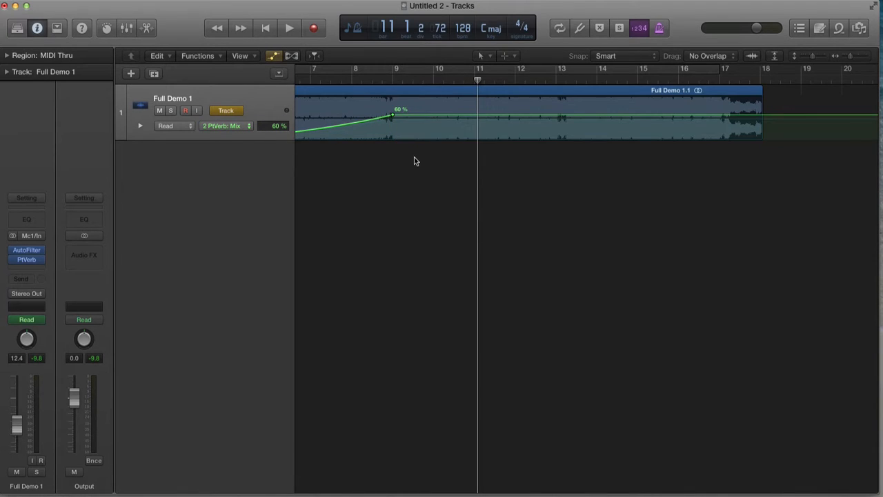
# - Bounce the Full Demo 1.1 region in place to a new track named Full Demo 1_bip
pyautogui.scroll(-5, 414, 157)
pyautogui.click(368, 90)
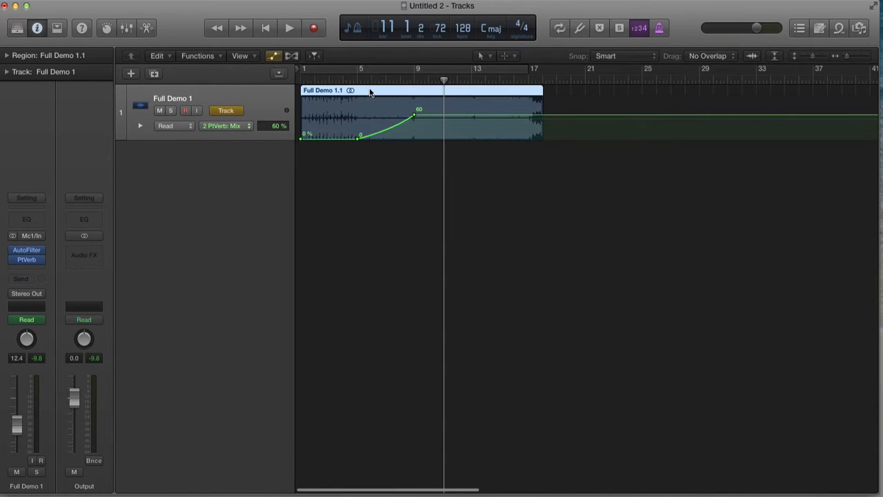
pyautogui.hotkey('ctrl', 'b')
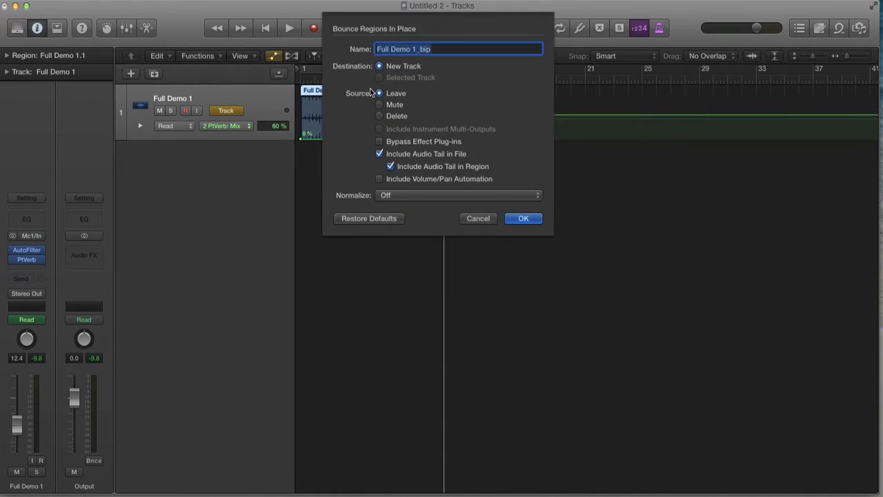
pyautogui.click(527, 219)
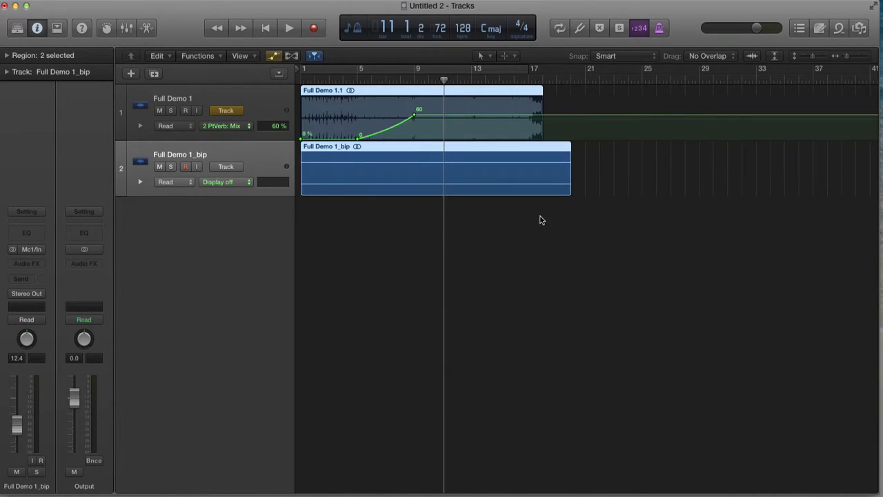
# - Bypass the AutoFilter and PtVerb plug-ins on the original track and hide its automation
pyautogui.click(378, 260)
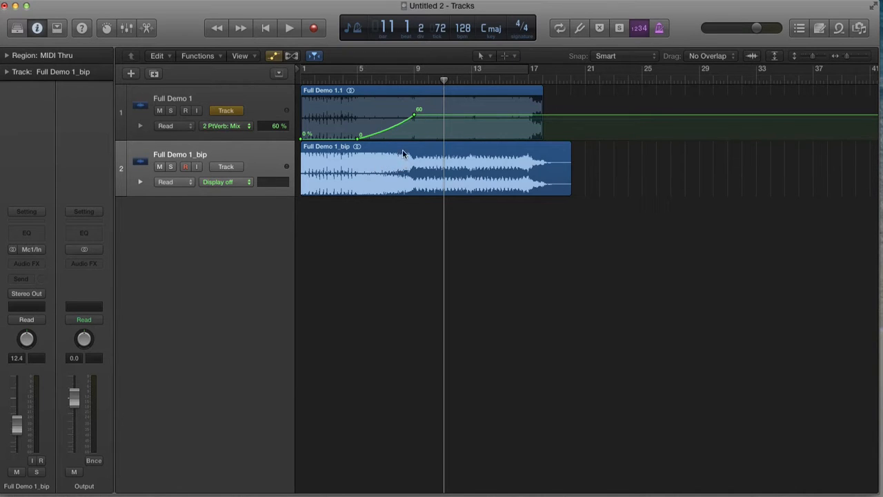
pyautogui.click(235, 100)
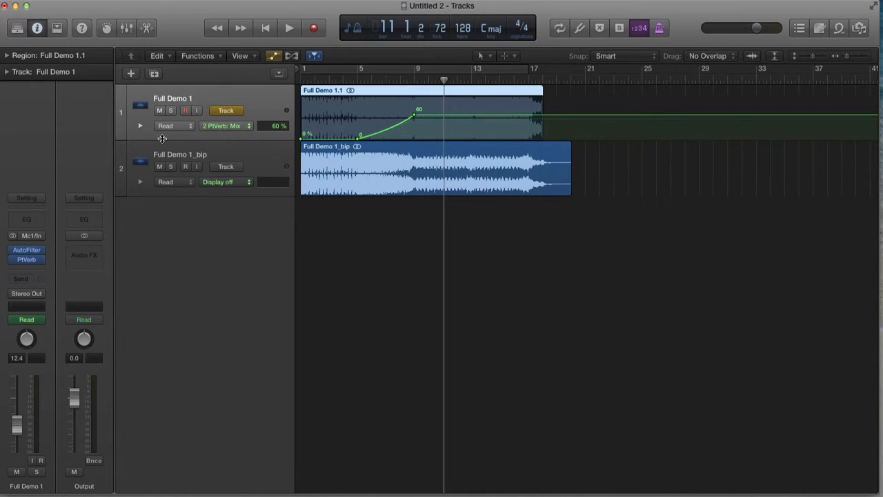
pyautogui.moveTo(14, 251); pyautogui.dragTo(15, 252)
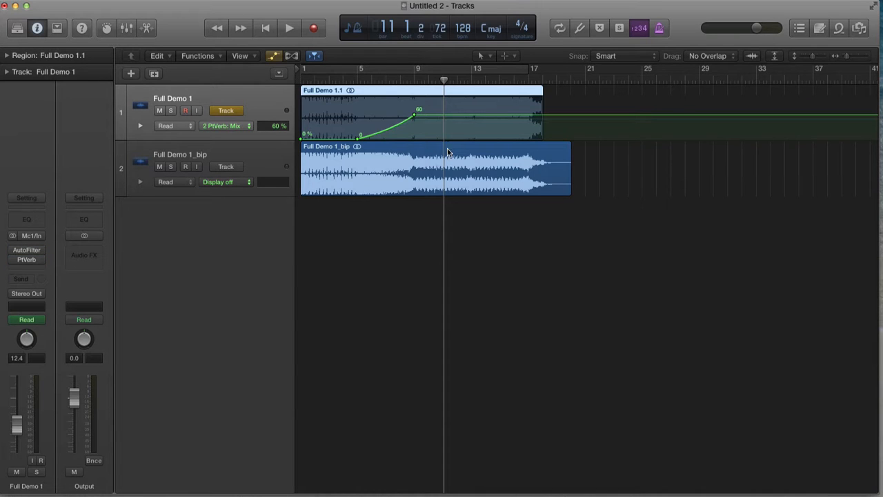
pyautogui.press('a')
pyautogui.moveTo(394, 107); pyautogui.dragTo(475, 207)
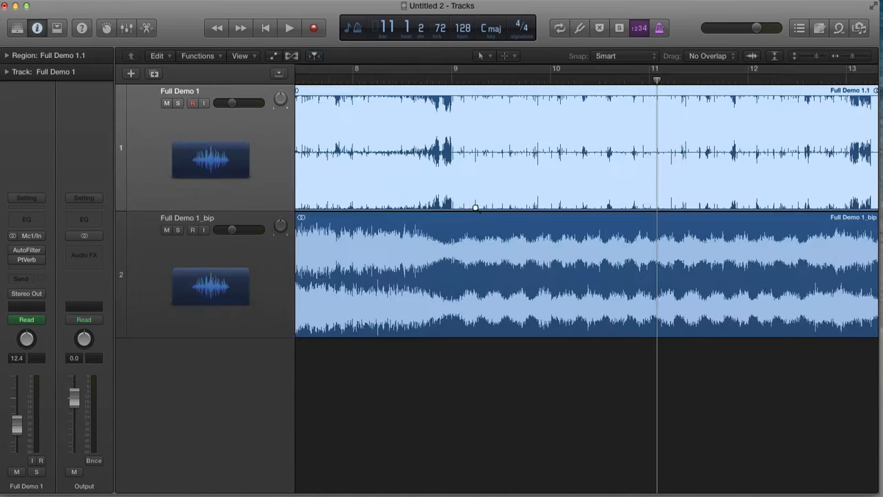
# - Split both tracks' regions at bar 9 with a marquee selection running to the end
pyautogui.moveTo(447, 104); pyautogui.dragTo(876, 277)
pyautogui.scroll(-3, 682, 278)
pyautogui.click(745, 265)
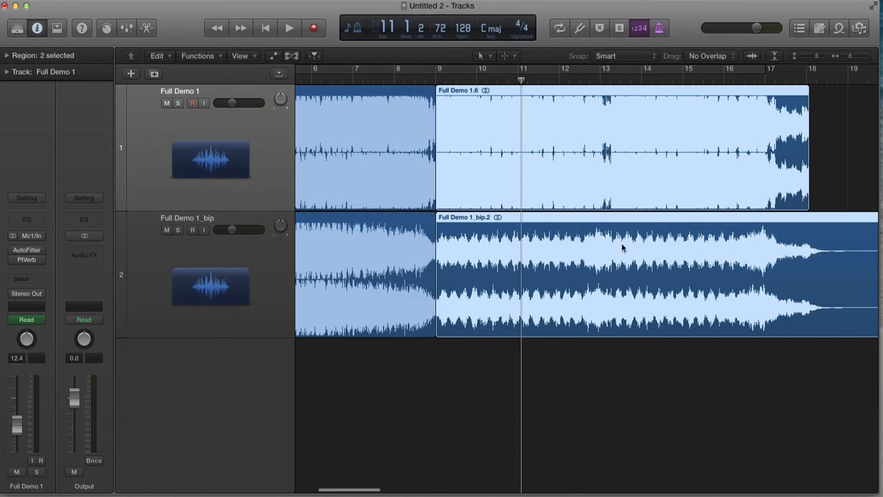
# - Delete the original track's region before bar 9 and the bounced track's region after bar 9
pyautogui.click(855, 161)
pyautogui.click(386, 150)
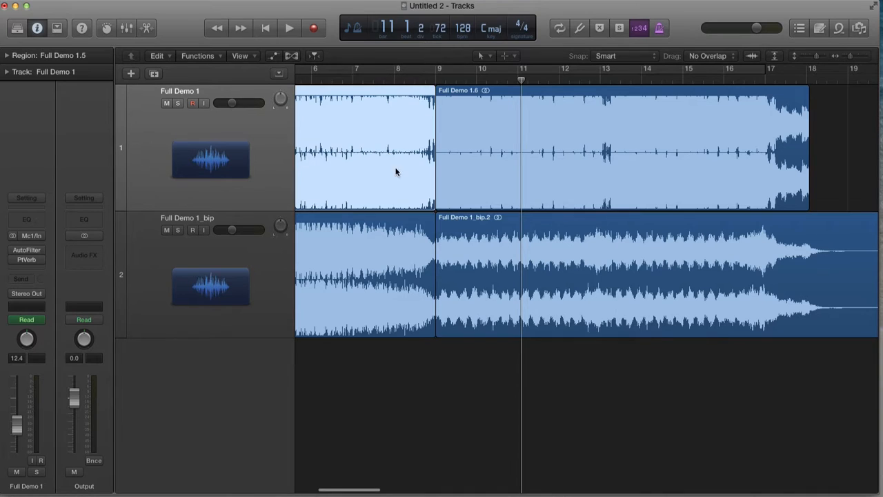
pyautogui.press('Delete')
pyautogui.press('Return')
pyautogui.click(484, 247)
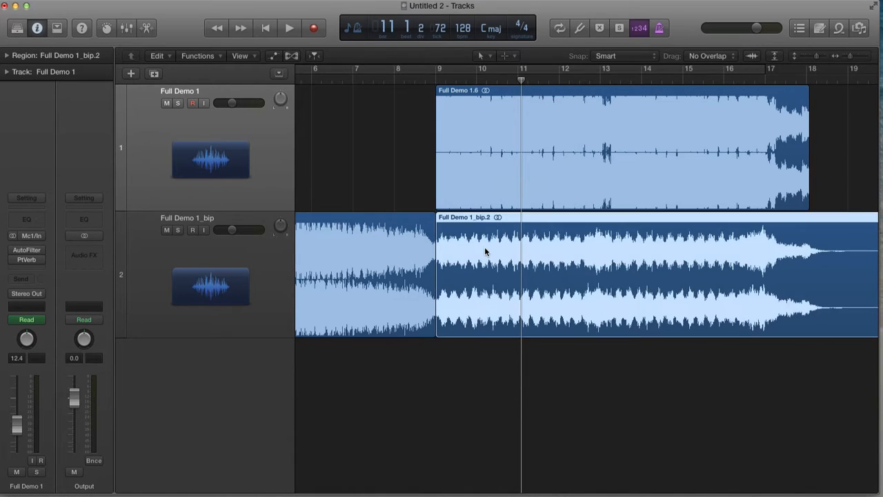
pyautogui.press('Delete')
# - Play back the edited arrangement from about bar 4 through the transition at bar 9
pyautogui.hscroll(-5, 449, 239)
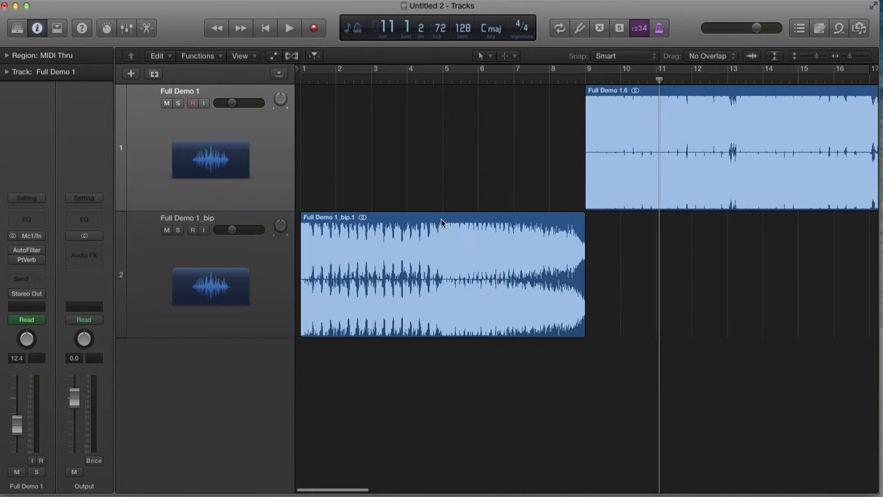
pyautogui.hscroll(1, 586, 113)
pyautogui.hscroll(-1, 588, 97)
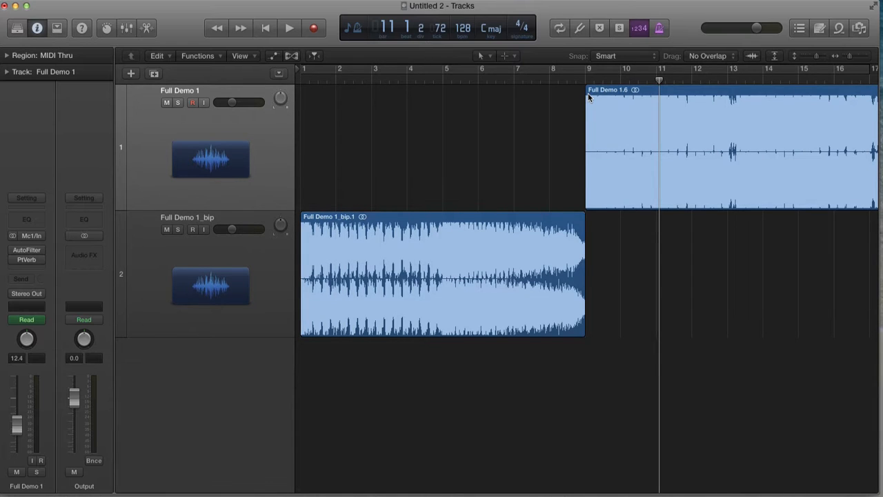
pyautogui.hscroll(1, 592, 122)
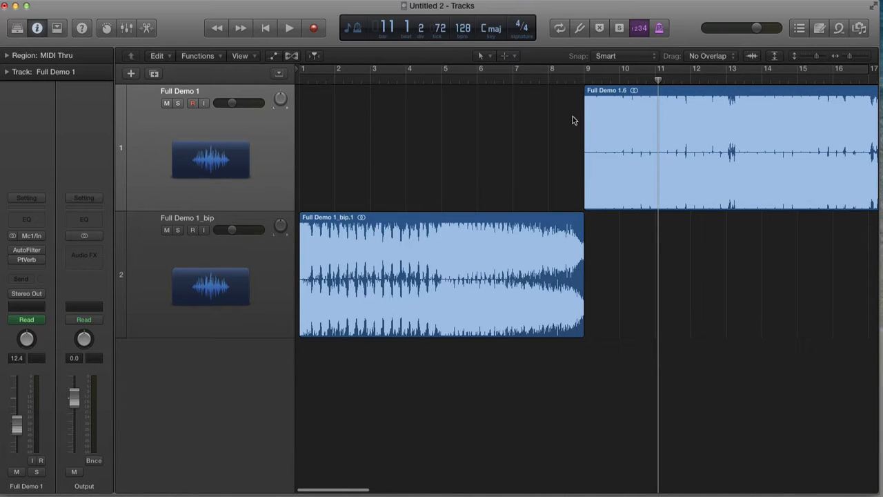
pyautogui.click(424, 93)
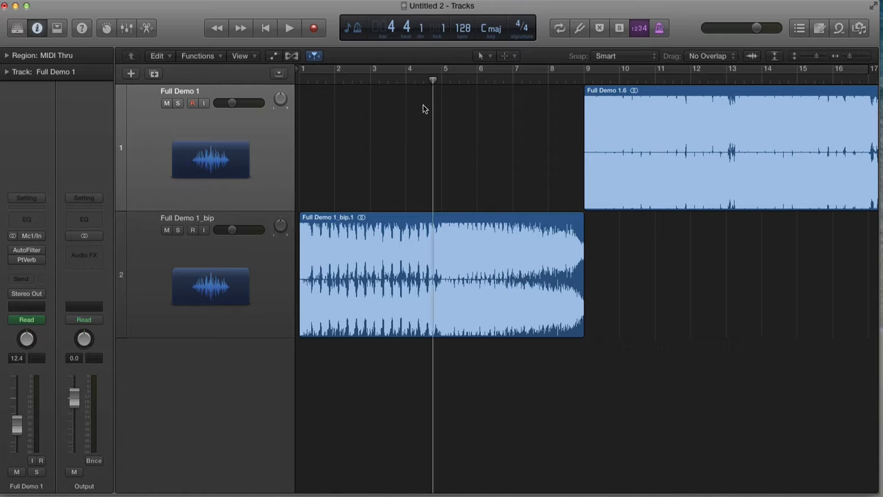
pyautogui.press('space')
pyautogui.press('super+Up')
pyautogui.press('super+Up')
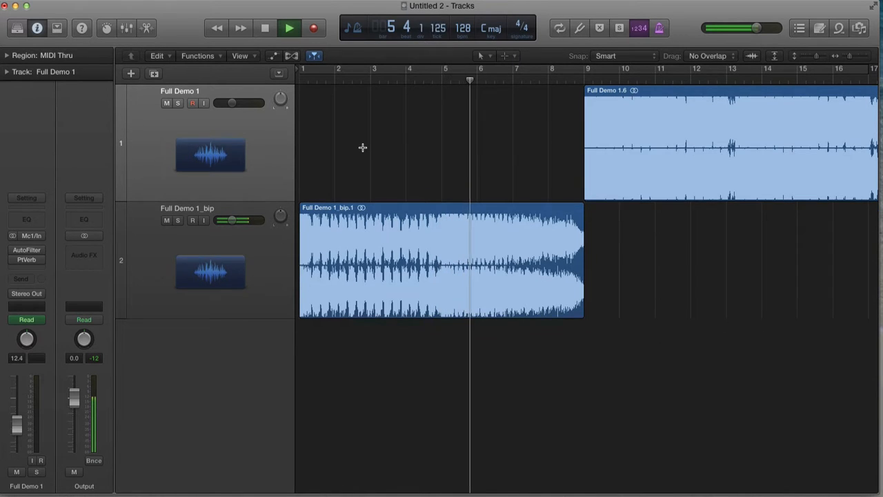
pyautogui.press('super+Up')
pyautogui.press('super+Left')
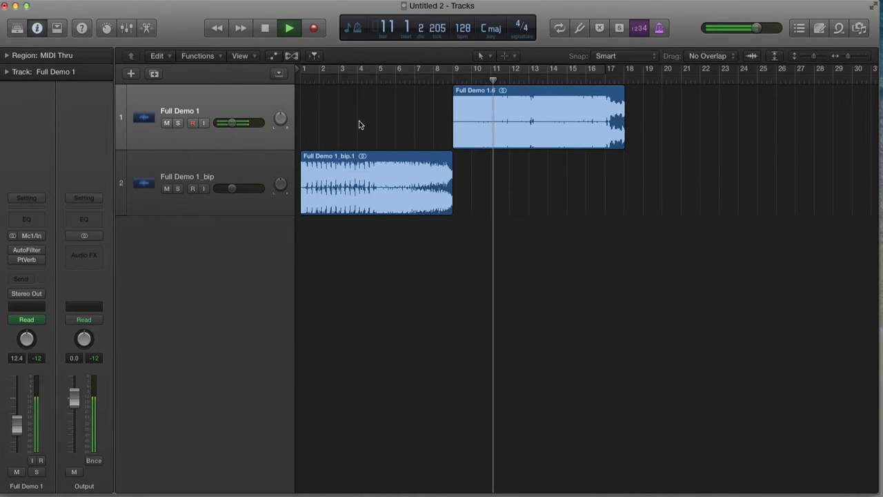
pyautogui.press('space')
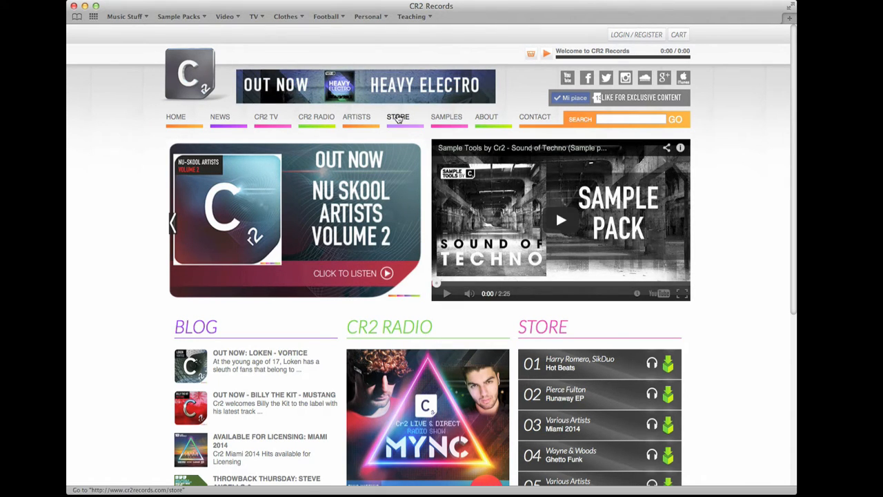
# - Switch to the CR2 Records website and open the Studio products section of its store
pyautogui.click(398, 118)
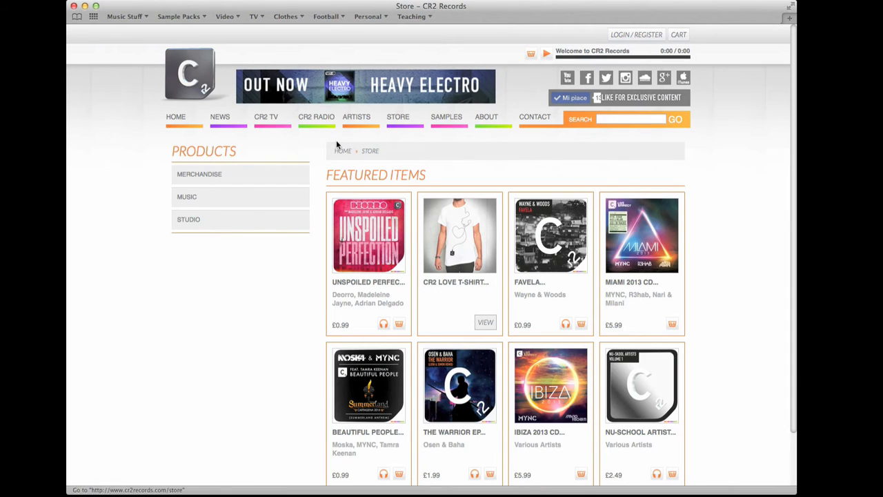
pyautogui.click(197, 220)
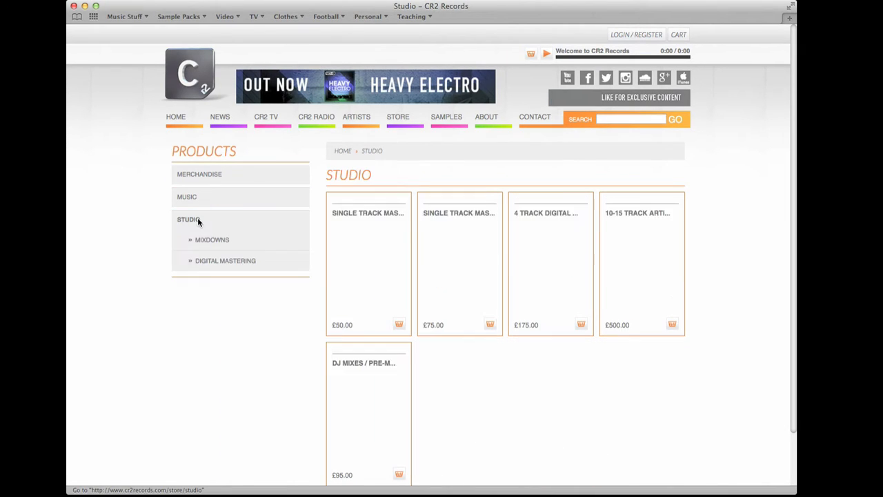